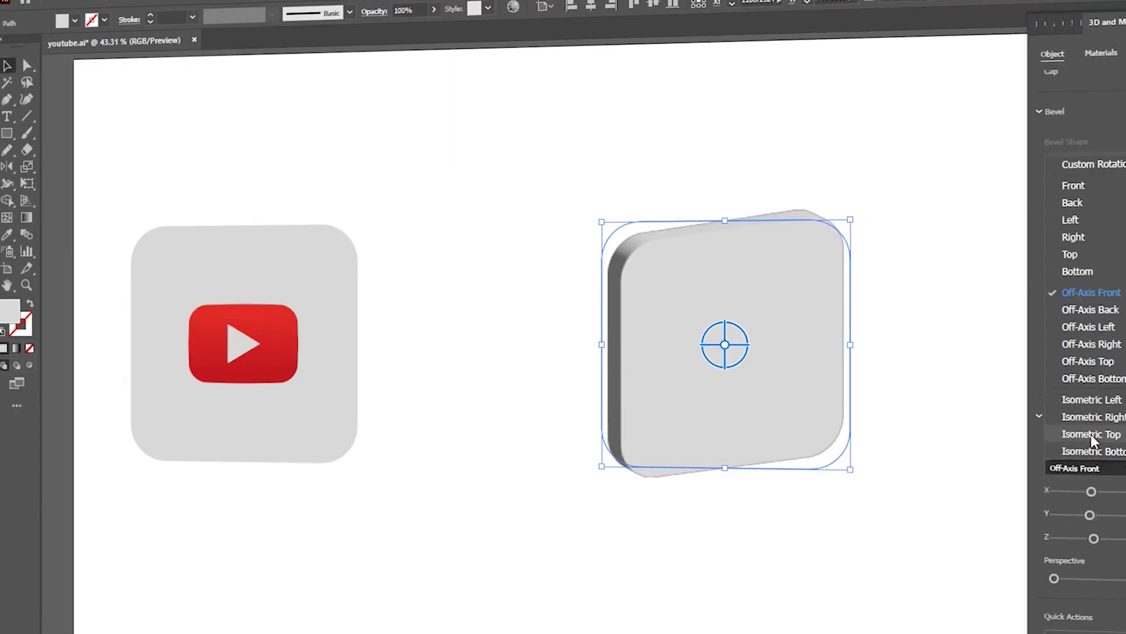
# Move the whole YouTube icon, grey square and red play button, to the left
pyautogui.click(1091, 432)
pyautogui.click(1090, 59)
pyautogui.click(1106, 205)
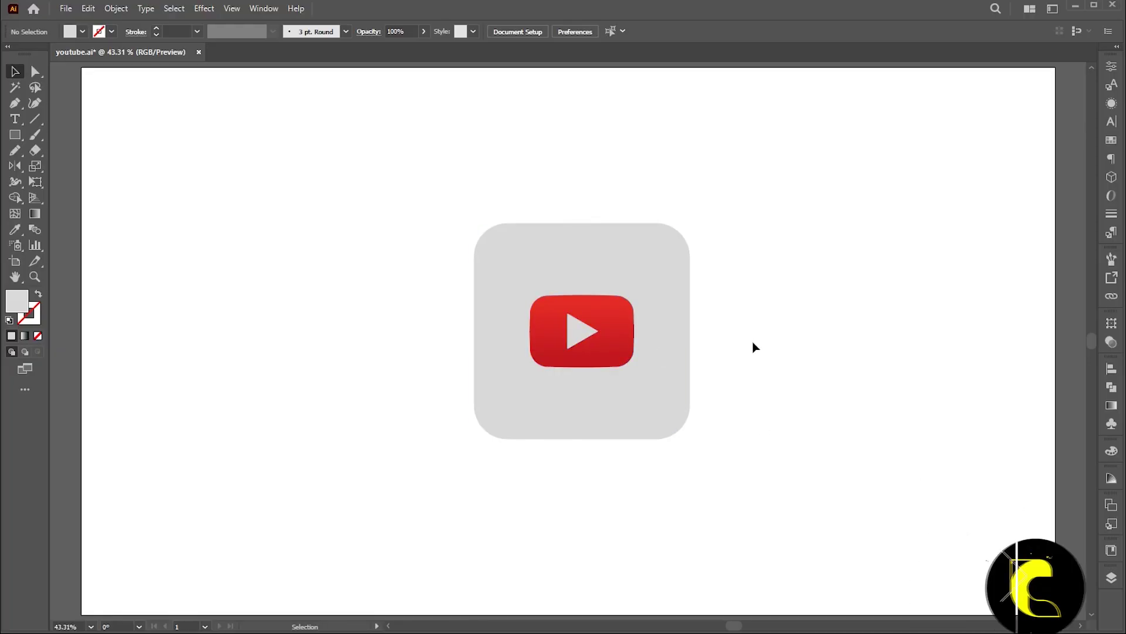
pyautogui.moveTo(757, 230); pyautogui.dragTo(504, 411)
pyautogui.moveTo(618, 340); pyautogui.dragTo(281, 339)
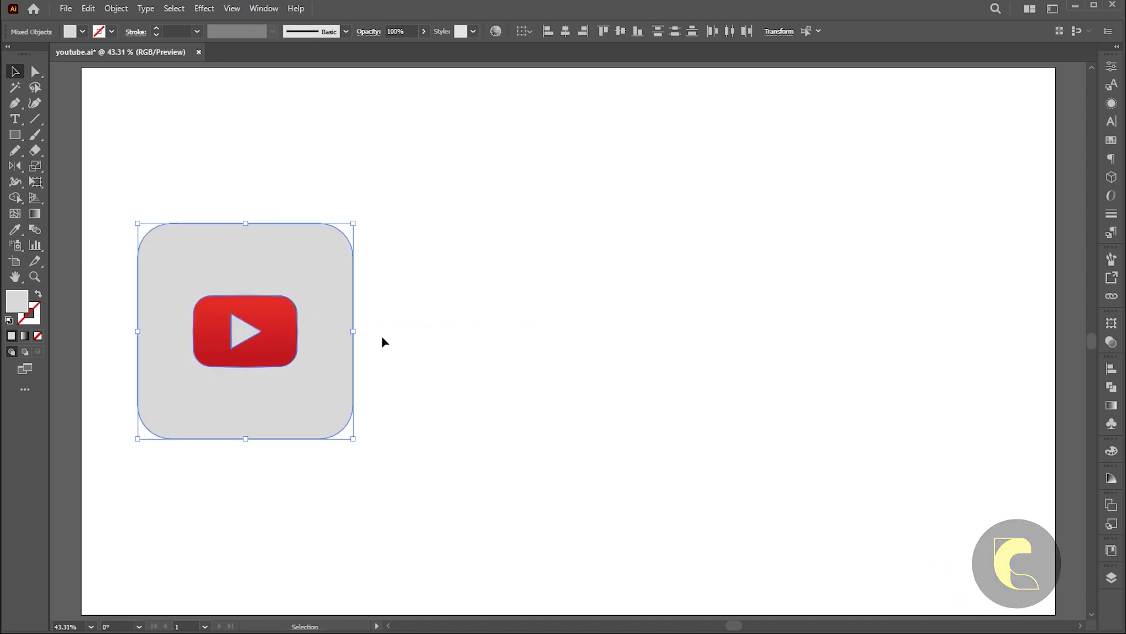
pyautogui.click(358, 299)
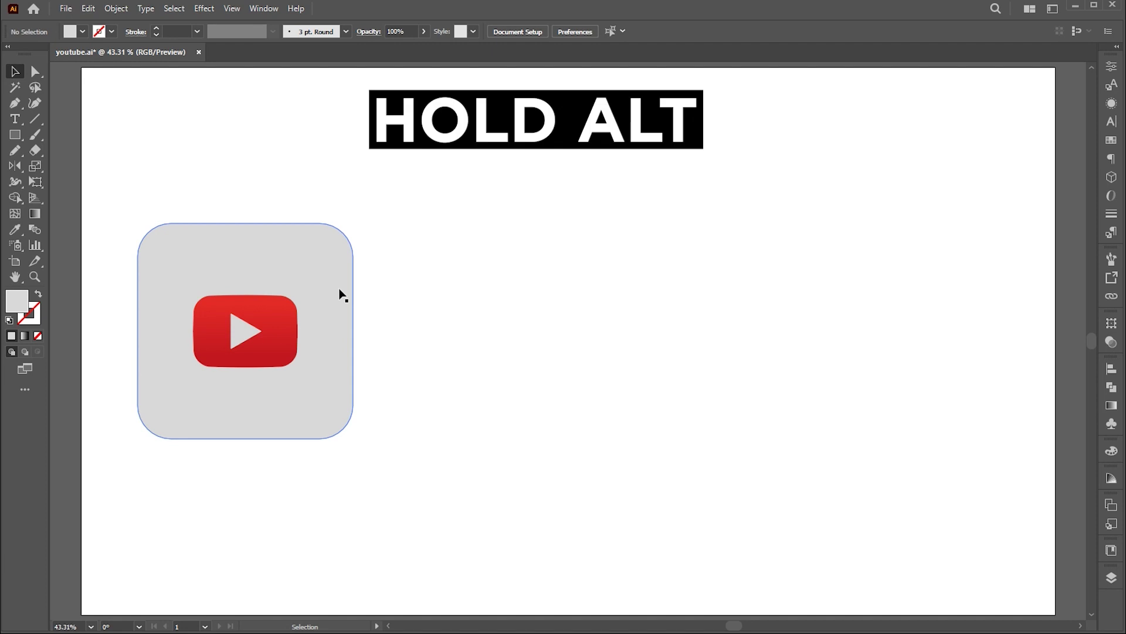
# Duplicate the grey rounded square to the right and apply a 3D extrusion to the copy
pyautogui.moveTo(340, 293); pyautogui.dragTo(777, 296)
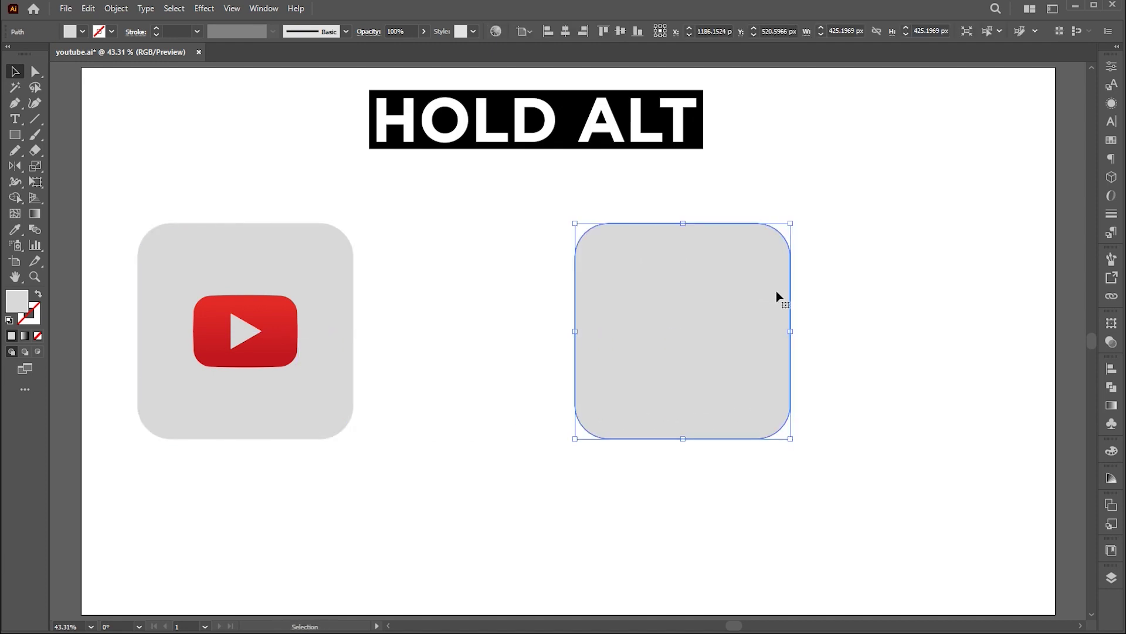
pyautogui.click(205, 9)
pyautogui.moveTo(234, 85)
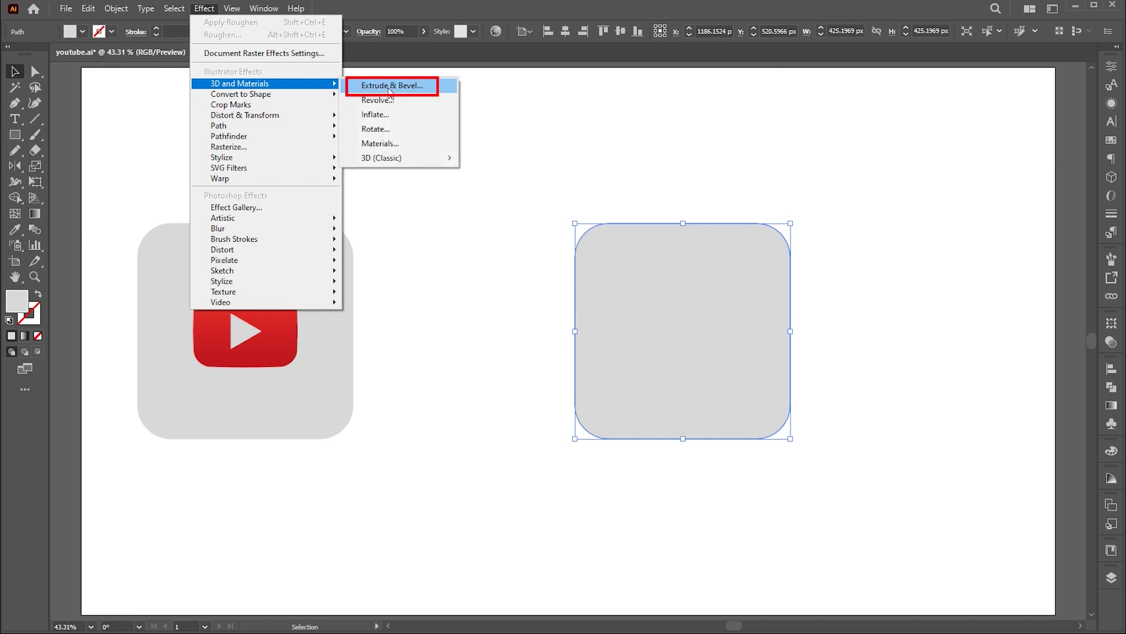
pyautogui.click(390, 86)
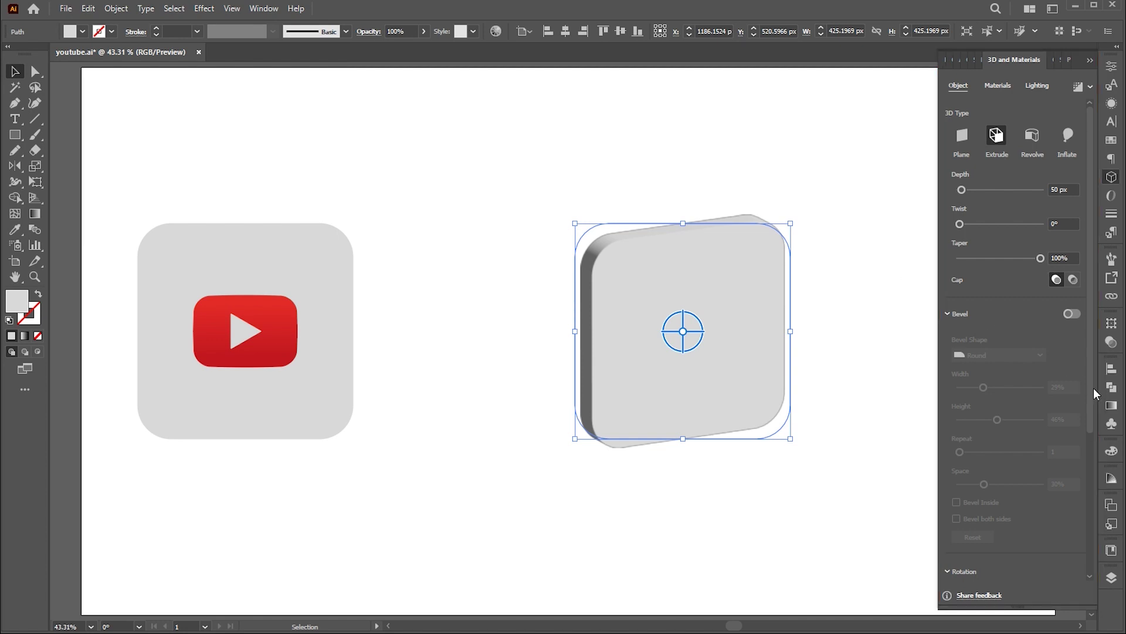
# Rotate the slab to the Isometric Top preset and give it a Round bevel
pyautogui.moveTo(1090, 389); pyautogui.dragTo(1079, 511)
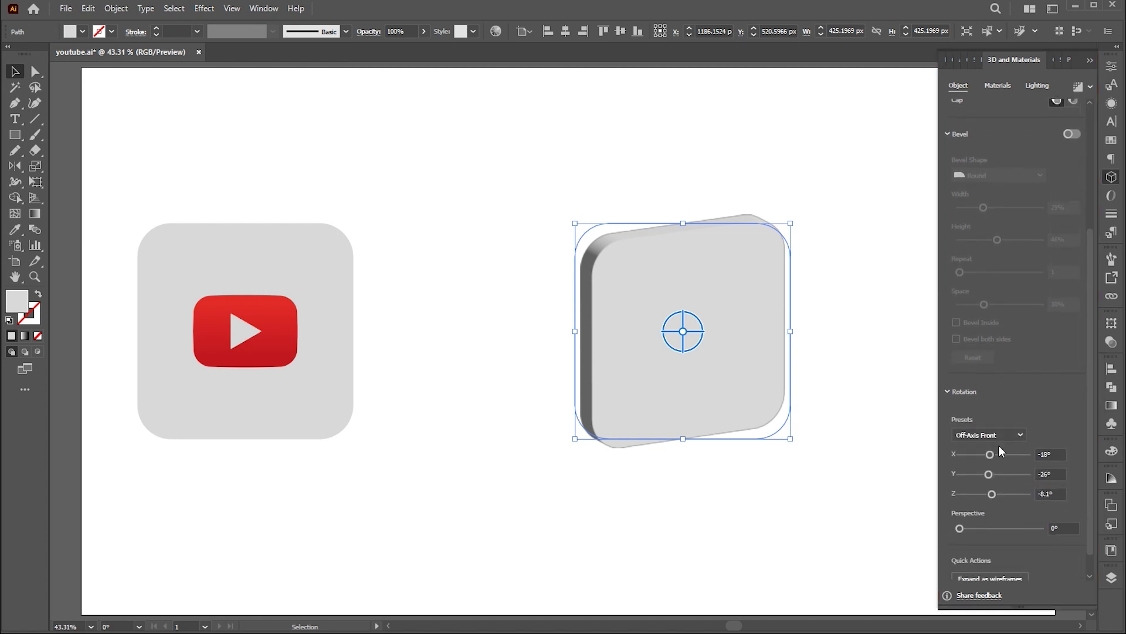
pyautogui.click(989, 435)
pyautogui.click(989, 406)
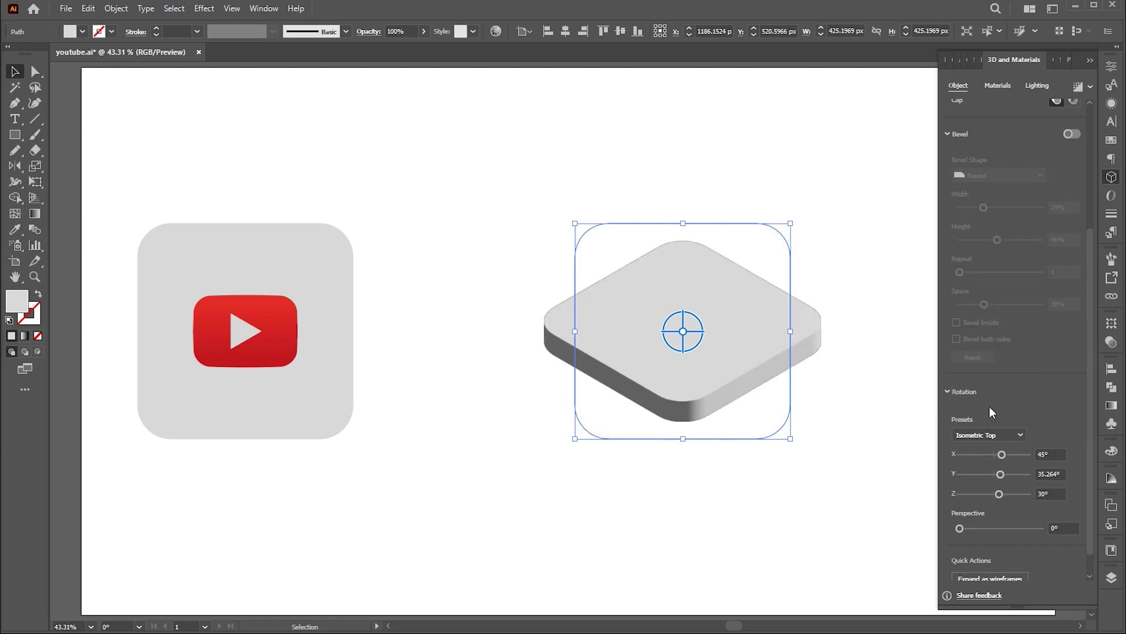
pyautogui.moveTo(1088, 452); pyautogui.dragTo(1094, 329)
pyautogui.click(1071, 312)
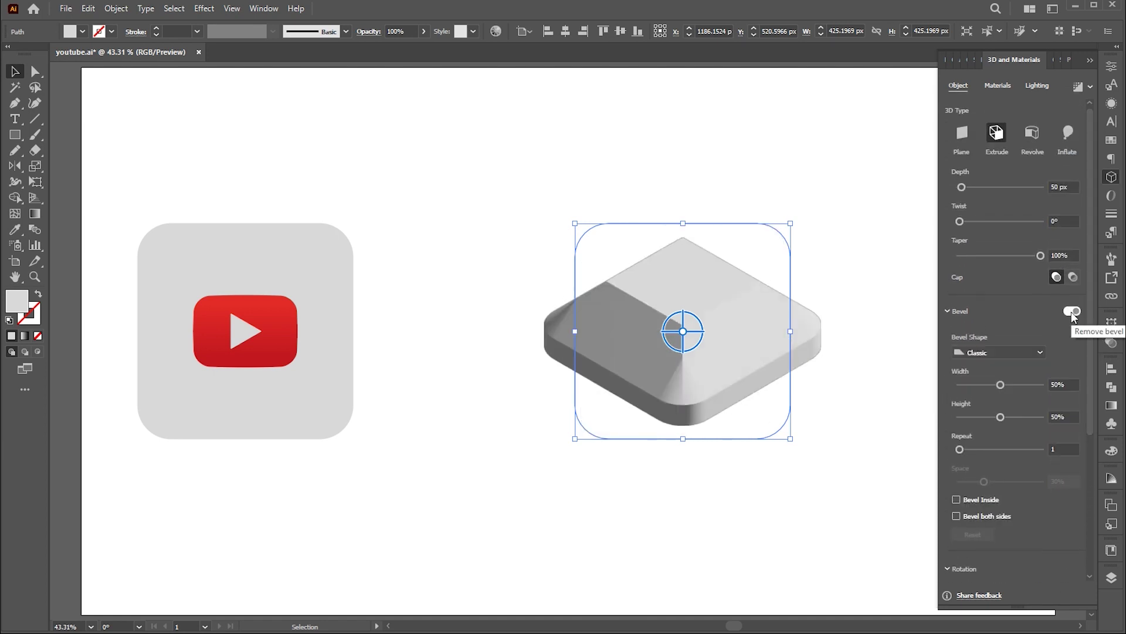
pyautogui.click(973, 351)
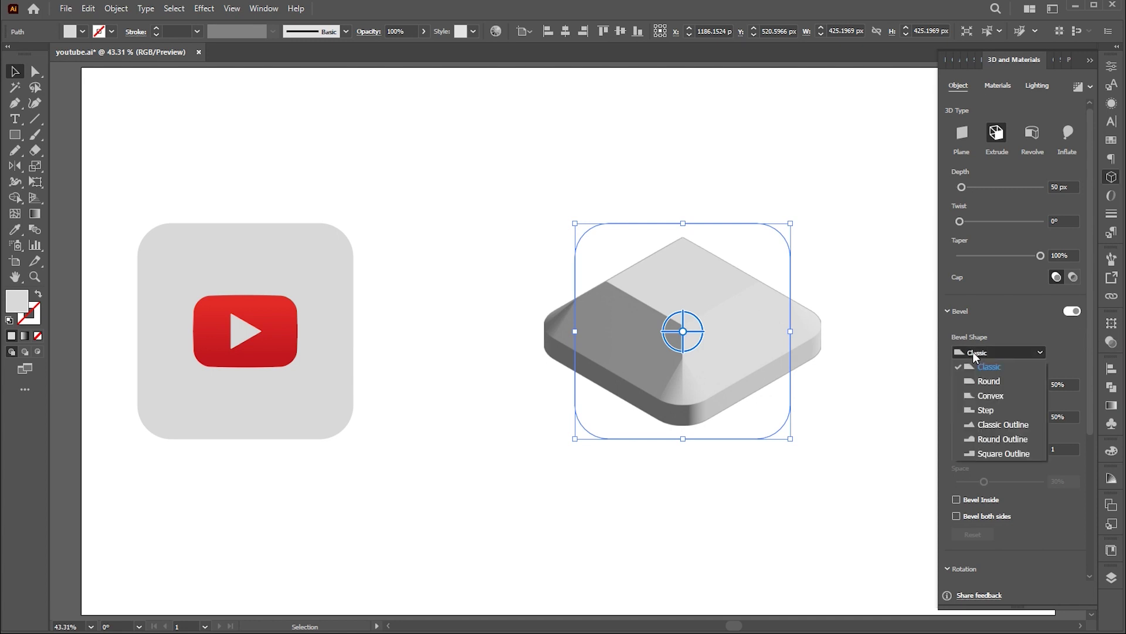
pyautogui.click(983, 381)
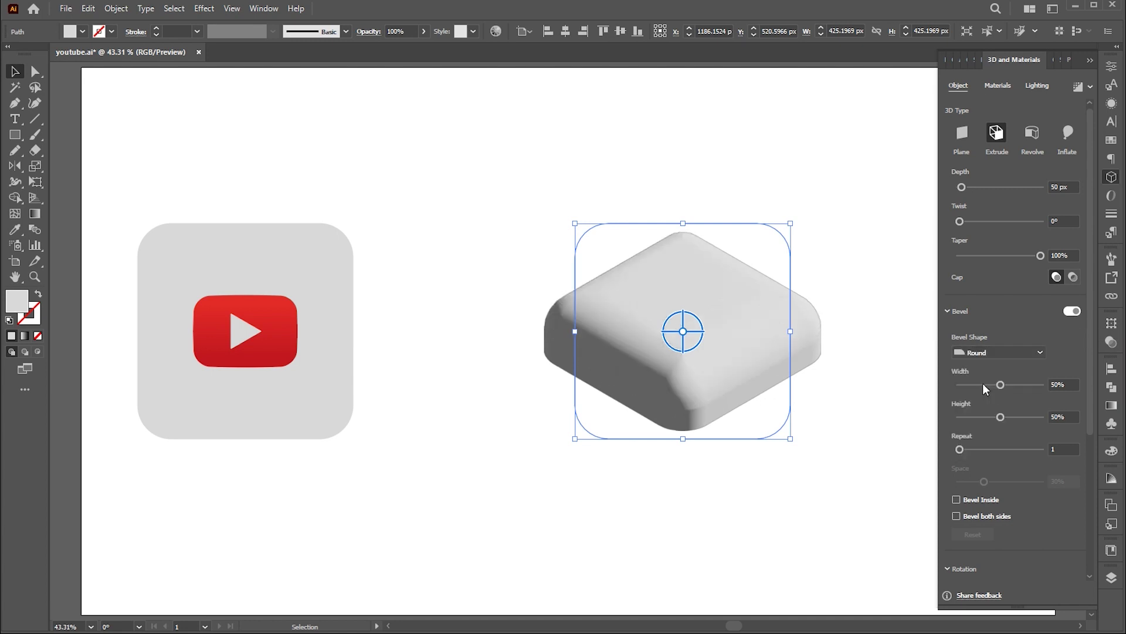
# Narrow the bevel to 38% width, 40% height and set extrusion depth to 45
pyautogui.click(1060, 187)
pyautogui.write('40')
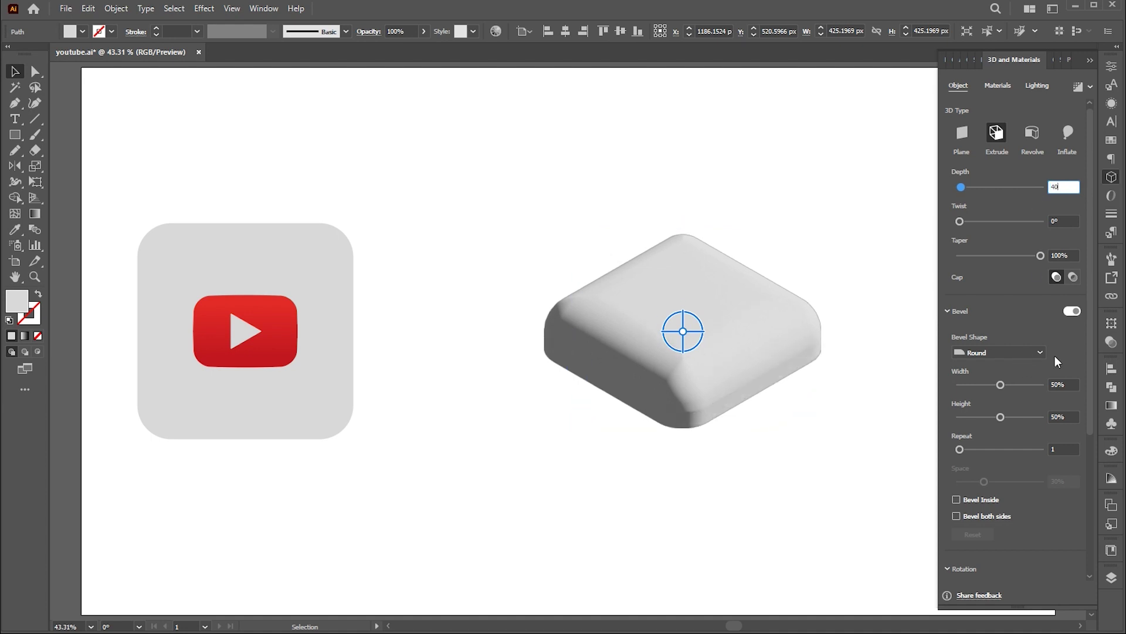
pyautogui.moveTo(1087, 346); pyautogui.dragTo(1086, 378)
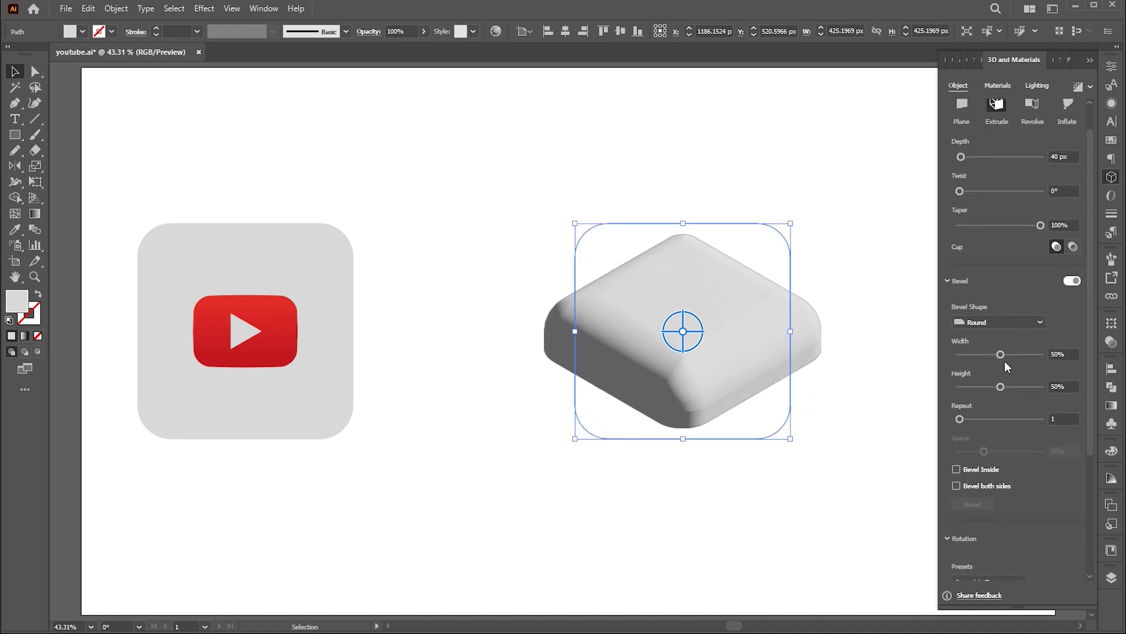
pyautogui.moveTo(1001, 354)
pyautogui.mouseDown()
pyautogui.moveTo(979, 357)
pyautogui.moveTo(994, 388)
pyautogui.moveTo(991, 354)
pyautogui.mouseUp()
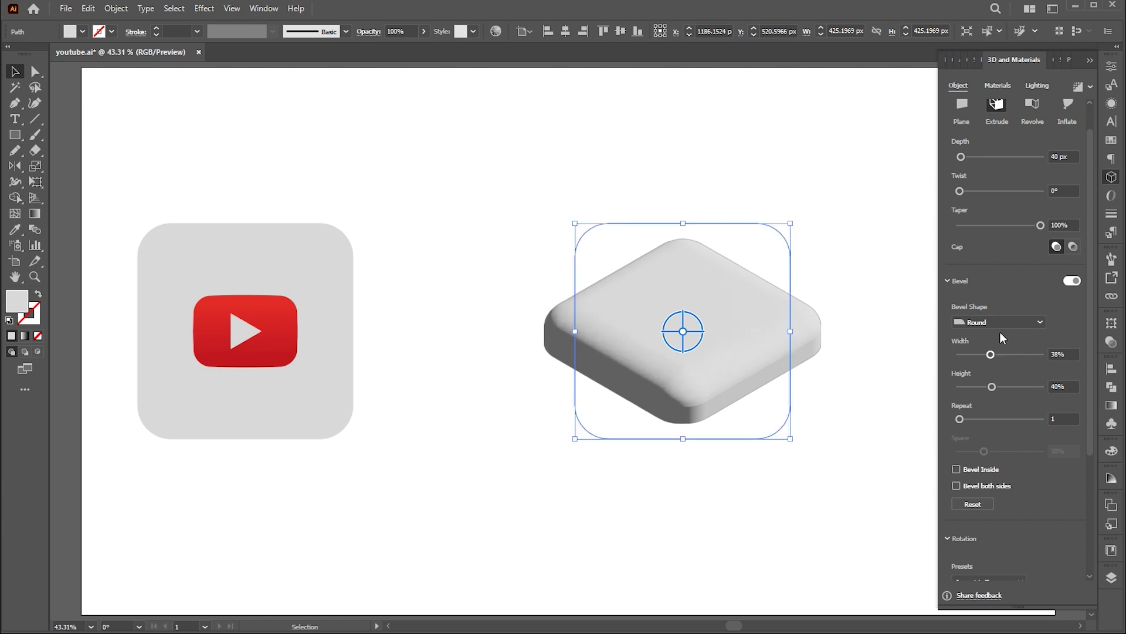
pyautogui.click(962, 156)
pyautogui.write('45')
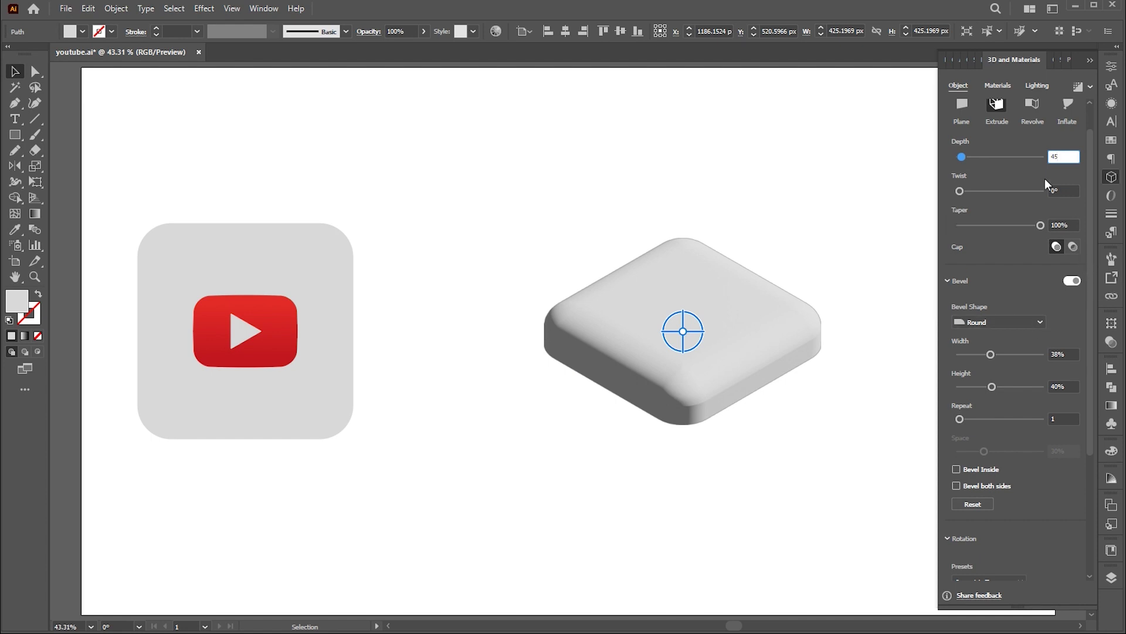
# Apply the Spotted Concrete material to the slab with a white main colour
pyautogui.click(1000, 85)
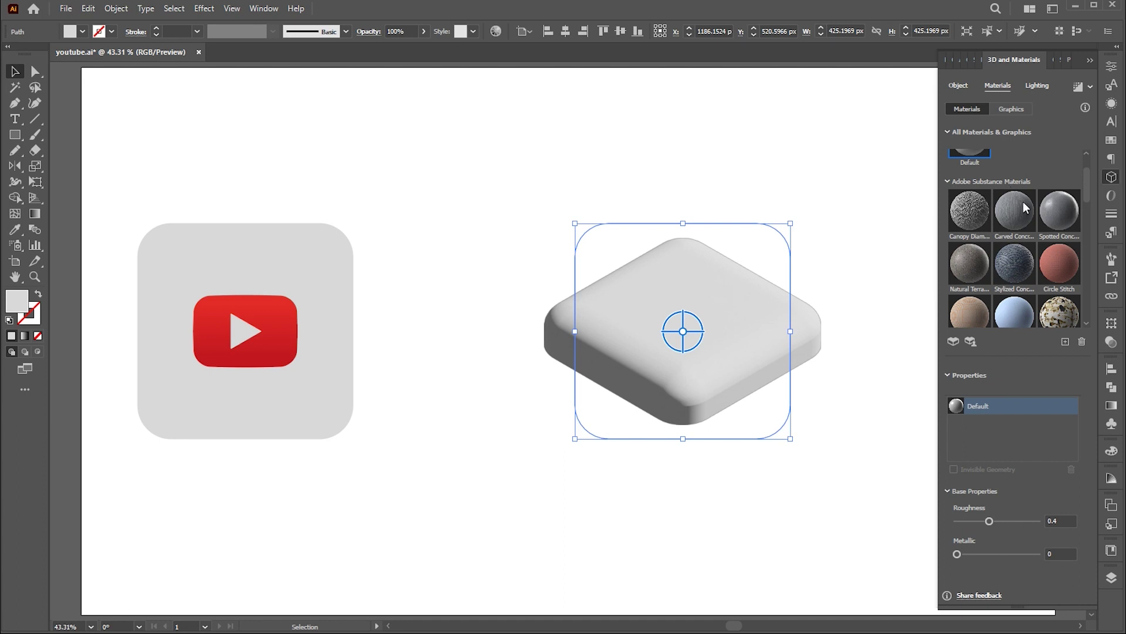
pyautogui.click(1054, 209)
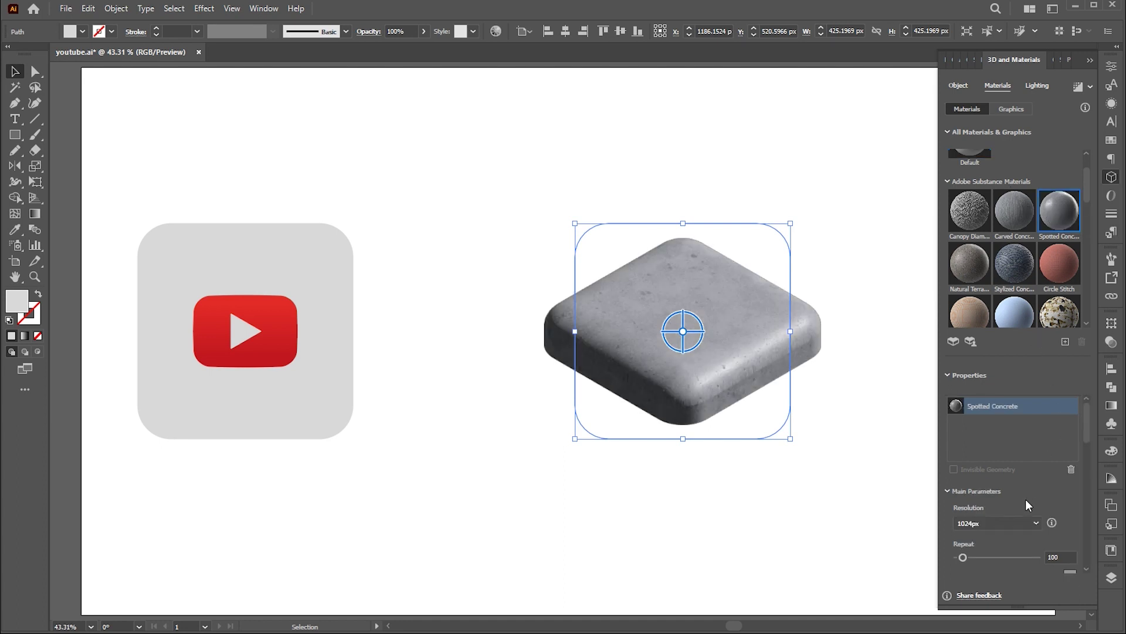
pyautogui.scroll(-3, 1079, 501)
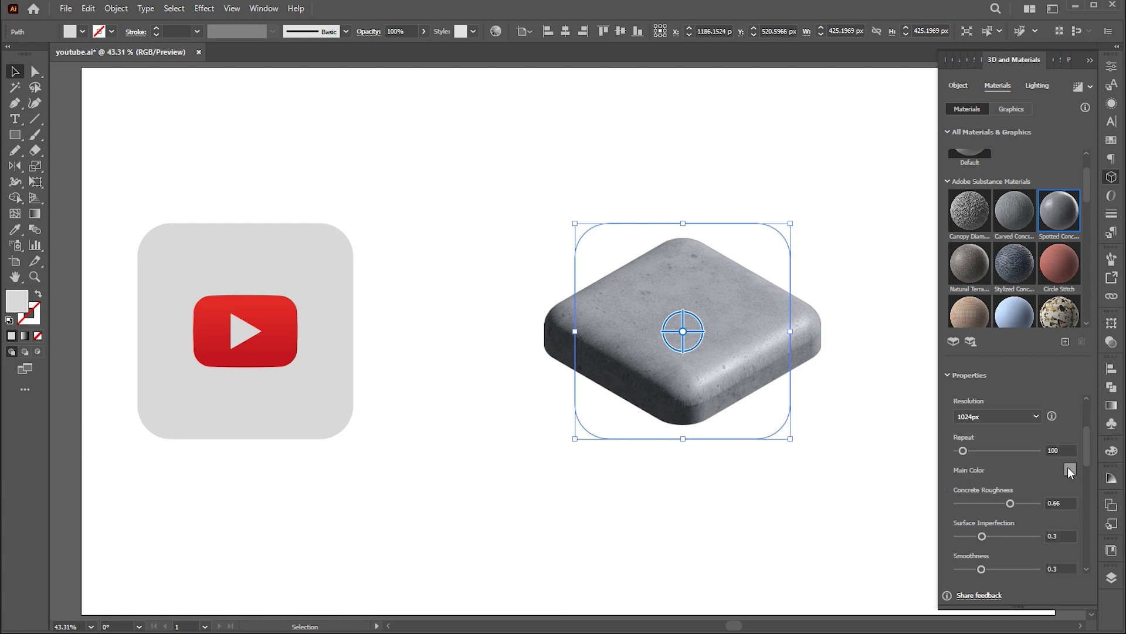
pyautogui.click(1068, 469)
pyautogui.moveTo(361, 168); pyautogui.dragTo(328, 109)
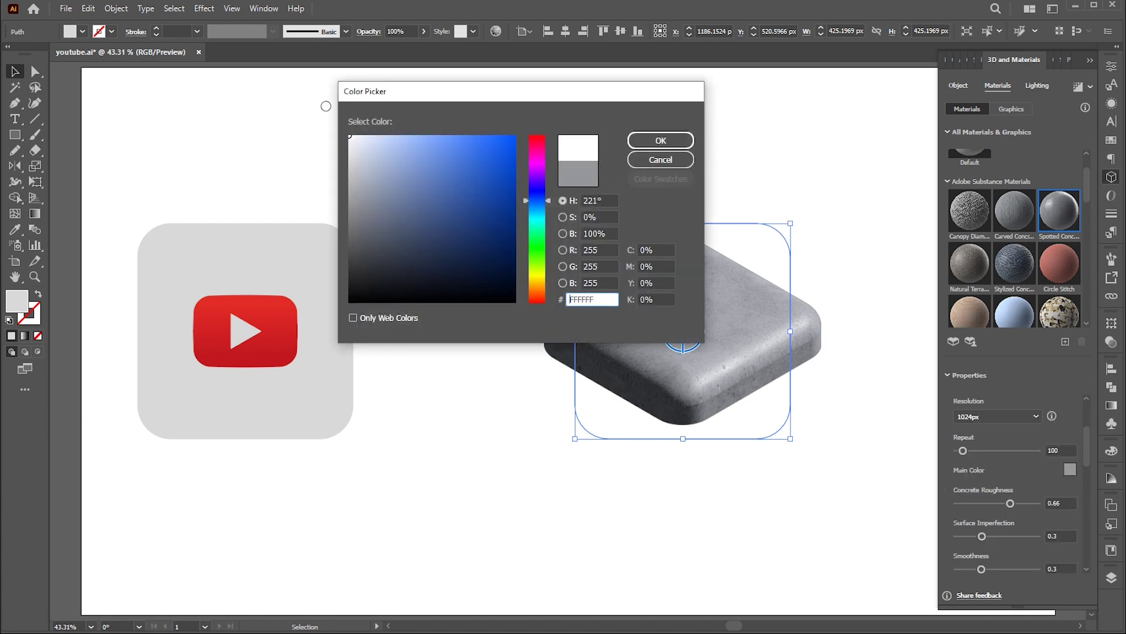
pyautogui.click(661, 139)
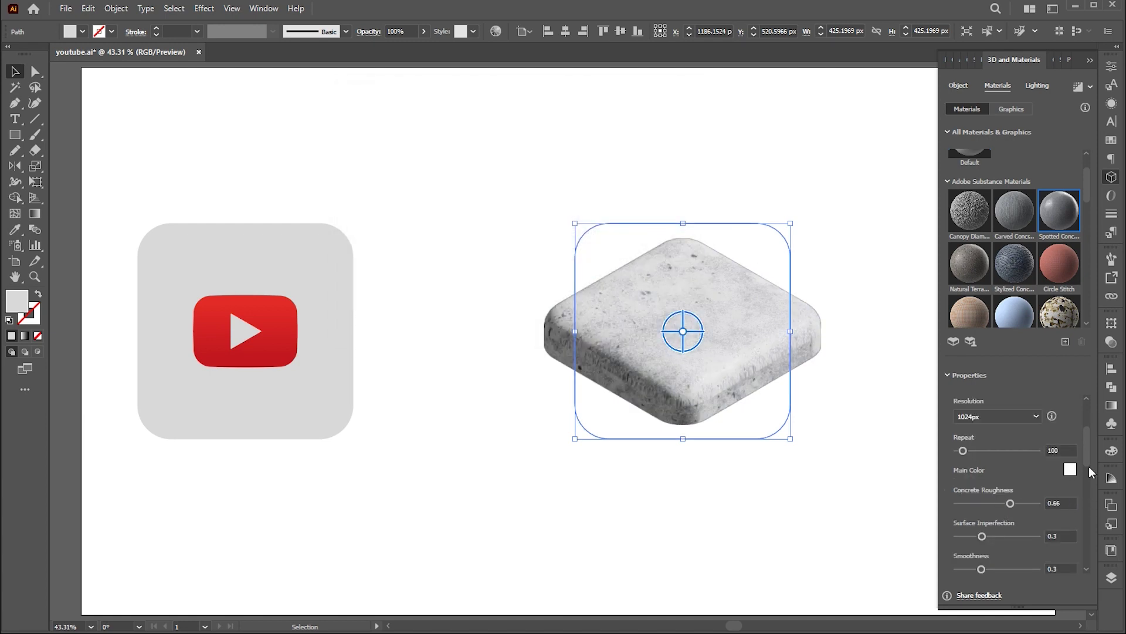
# Set the concrete pattern Repeat value to 60
pyautogui.scroll(-1, 1086, 451)
pyautogui.scroll(-1, 1087, 457)
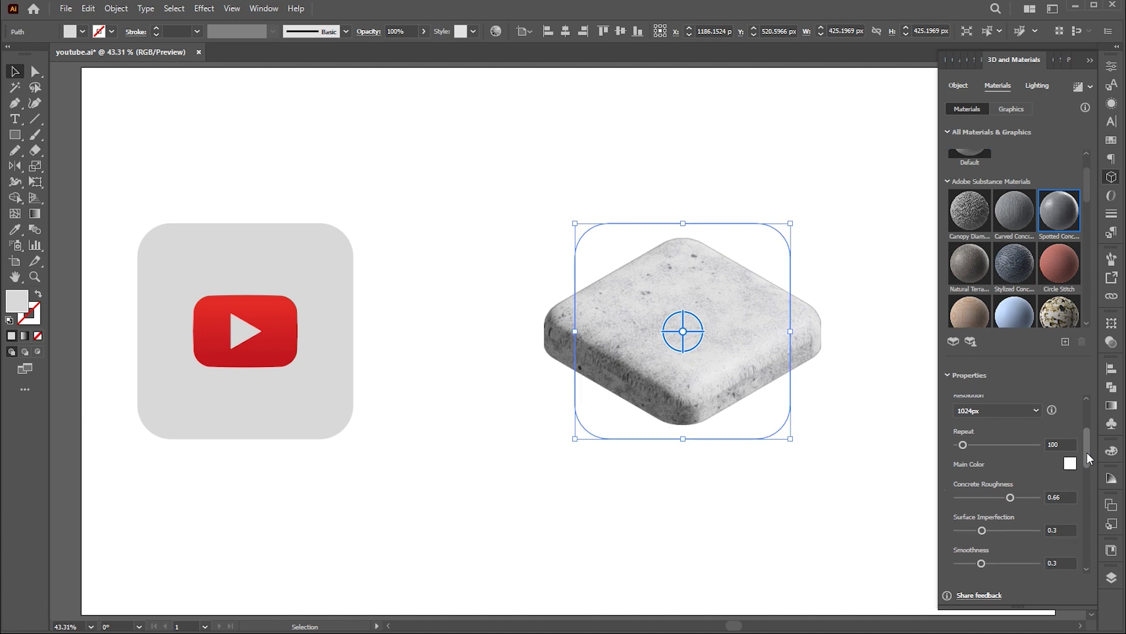
pyautogui.scroll(-1, 1086, 458)
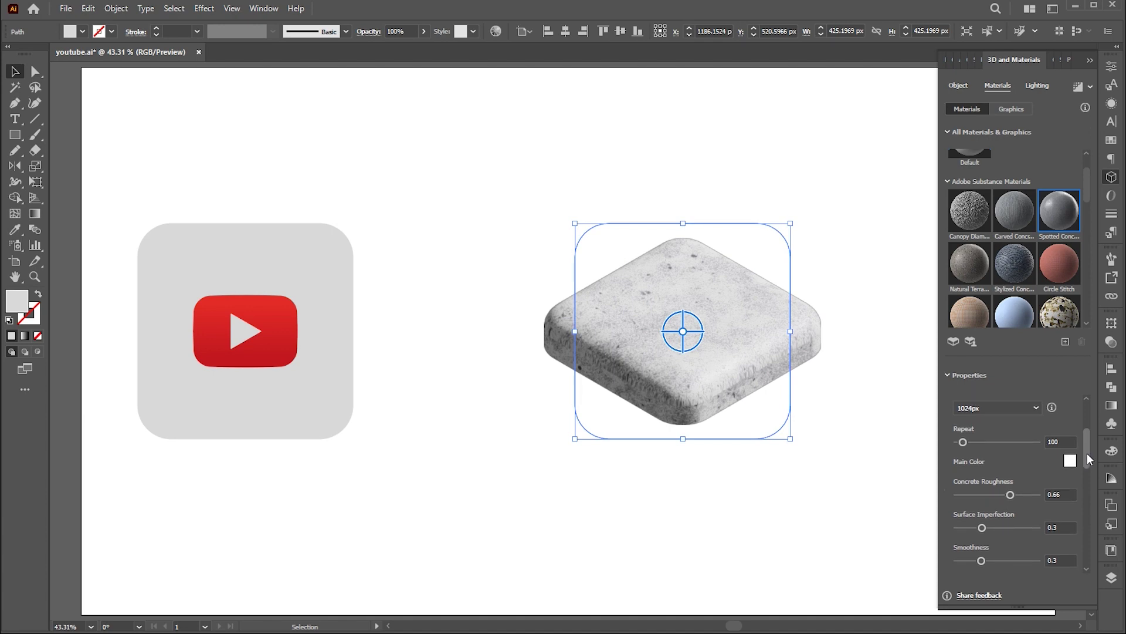
pyautogui.moveTo(1087, 453); pyautogui.dragTo(1089, 448)
pyautogui.click(1061, 461)
pyautogui.write('60')
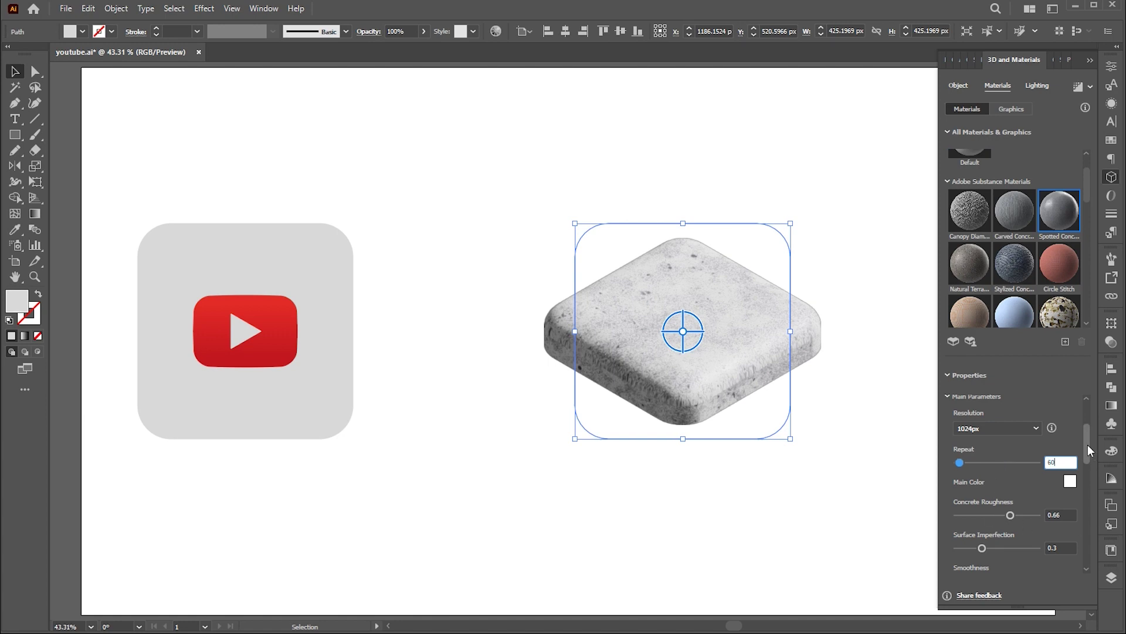
pyautogui.moveTo(1087, 444); pyautogui.dragTo(1085, 416)
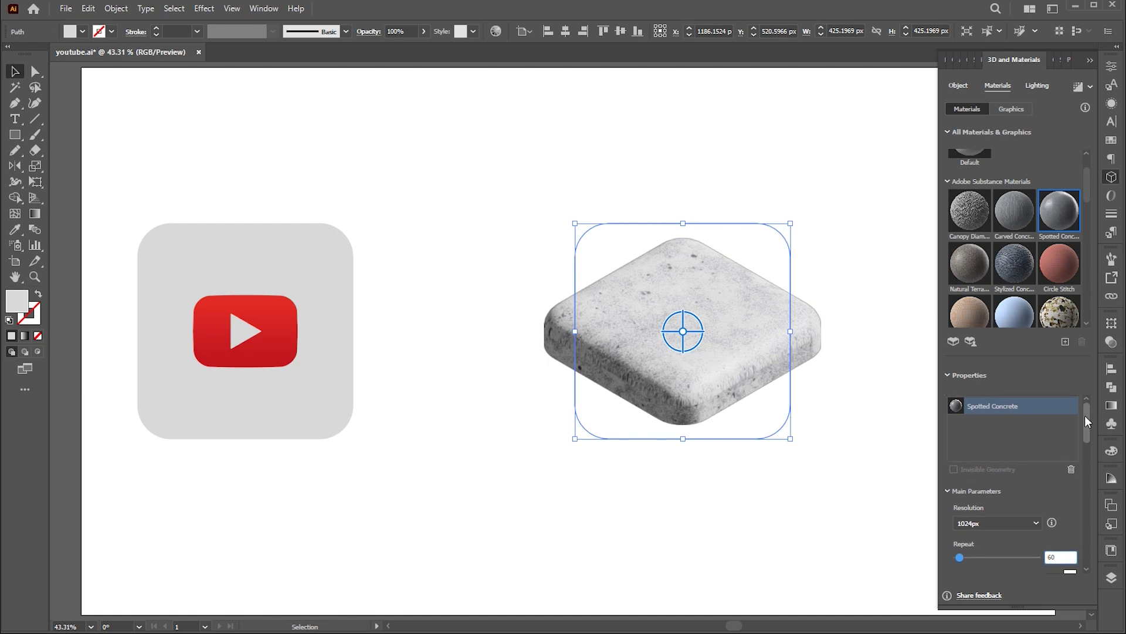
pyautogui.click(1034, 87)
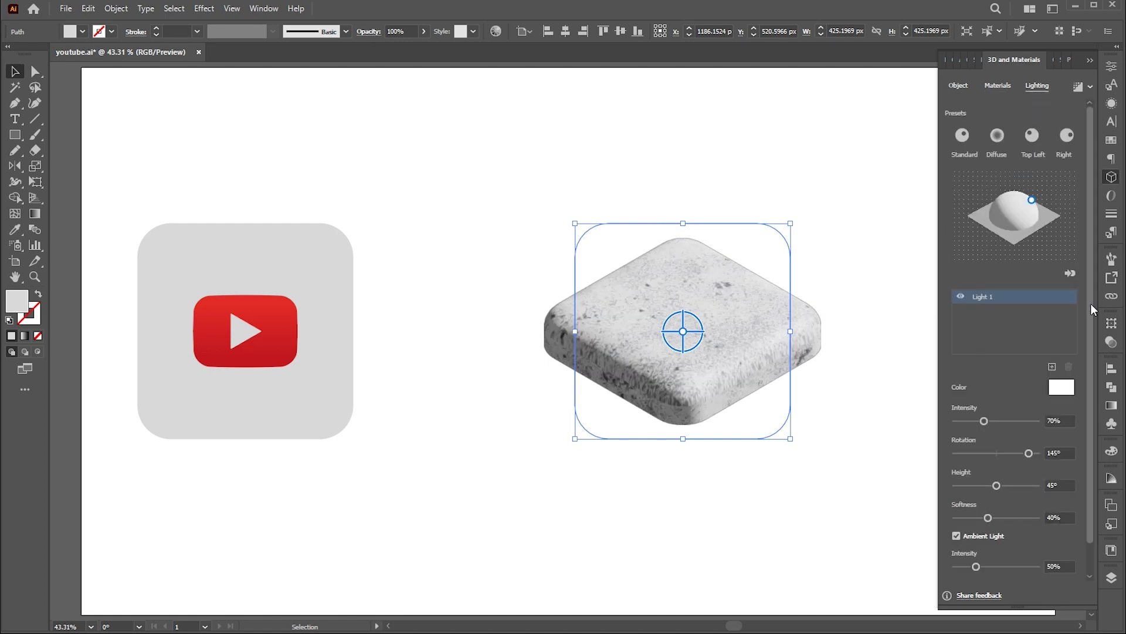
# Turn on the slab's shadow and stretch its Shadow Bounds to 400%
pyautogui.scroll(-1, 1090, 304)
pyautogui.click(1073, 565)
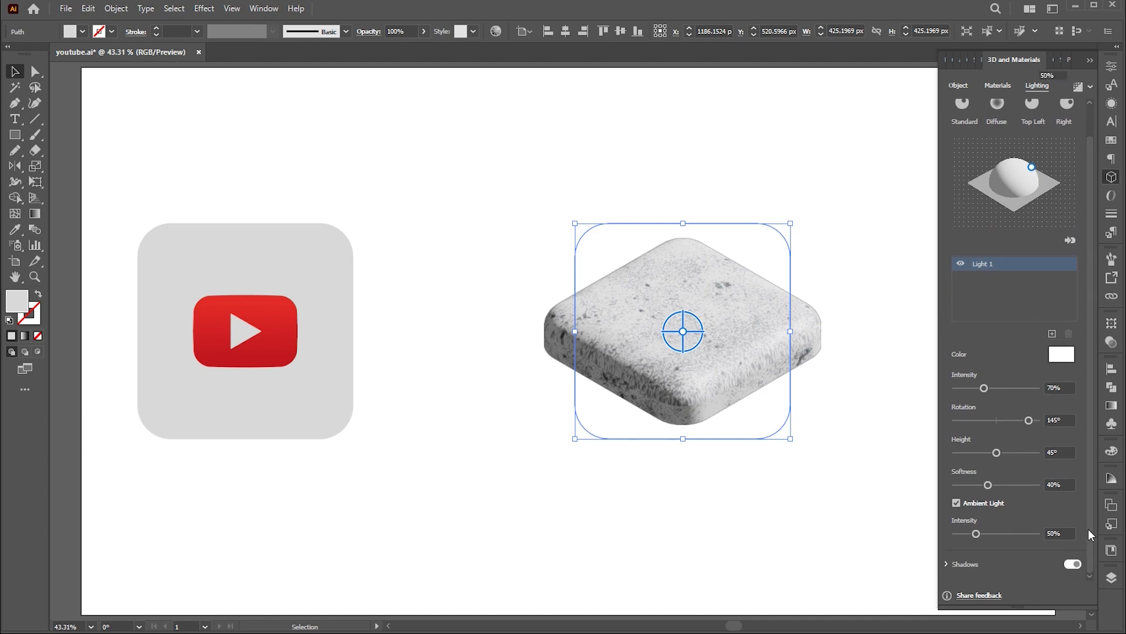
pyautogui.scroll(-3, 1090, 473)
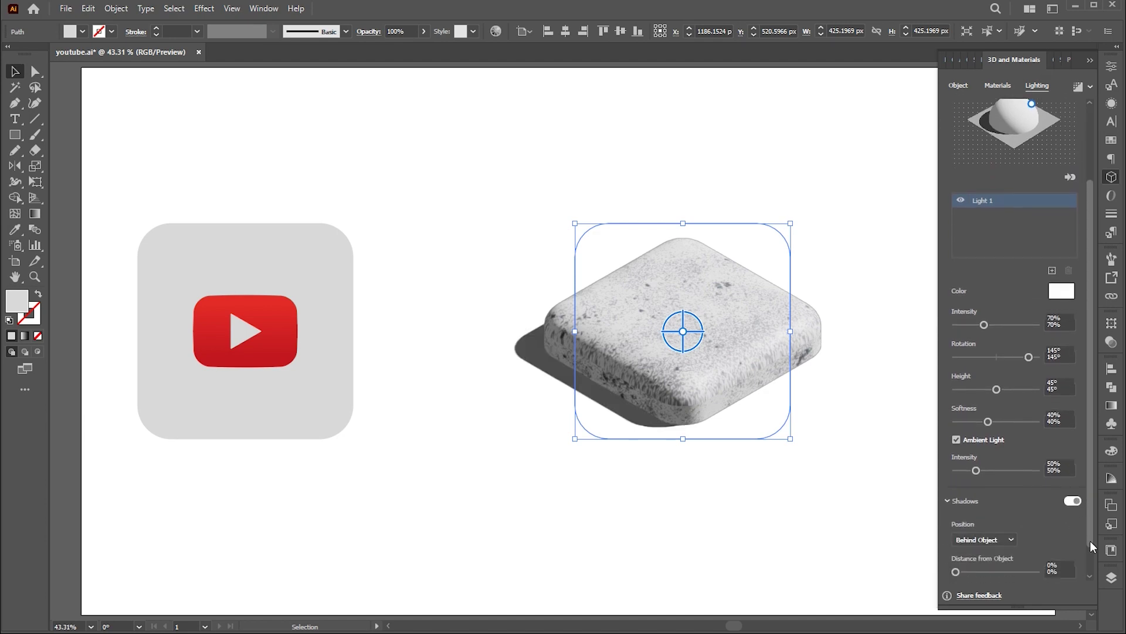
pyautogui.moveTo(977, 570); pyautogui.dragTo(1047, 575)
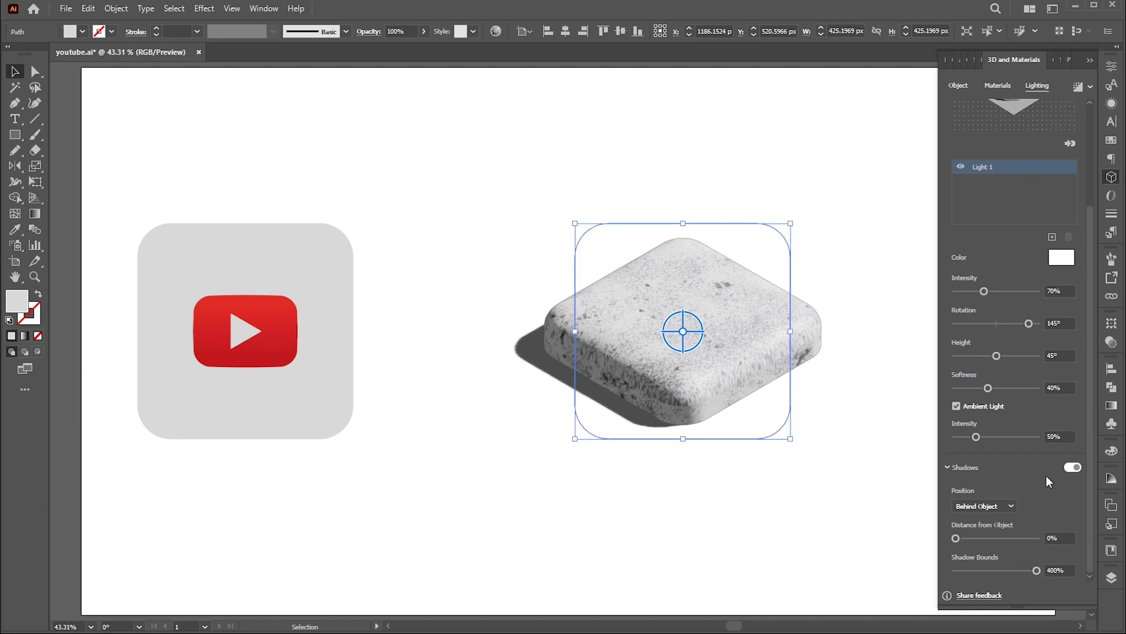
pyautogui.scroll(1, 1092, 468)
pyautogui.moveTo(1094, 468); pyautogui.dragTo(1095, 326)
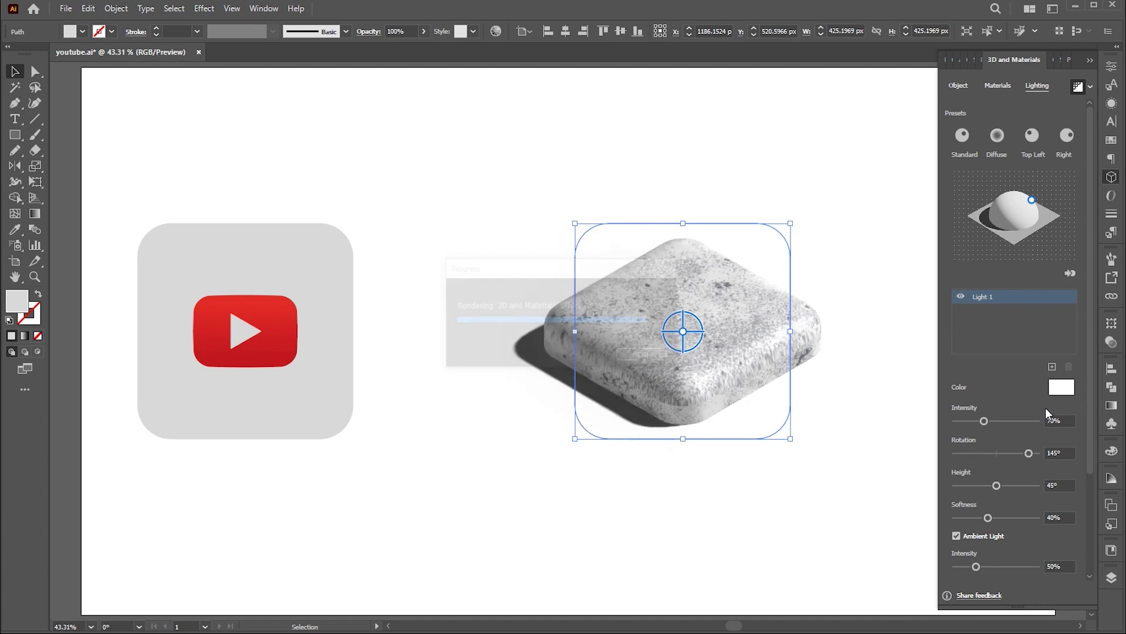
# Drag the red logo shape onto the slab's top face and shrink it to fit
pyautogui.click(863, 500)
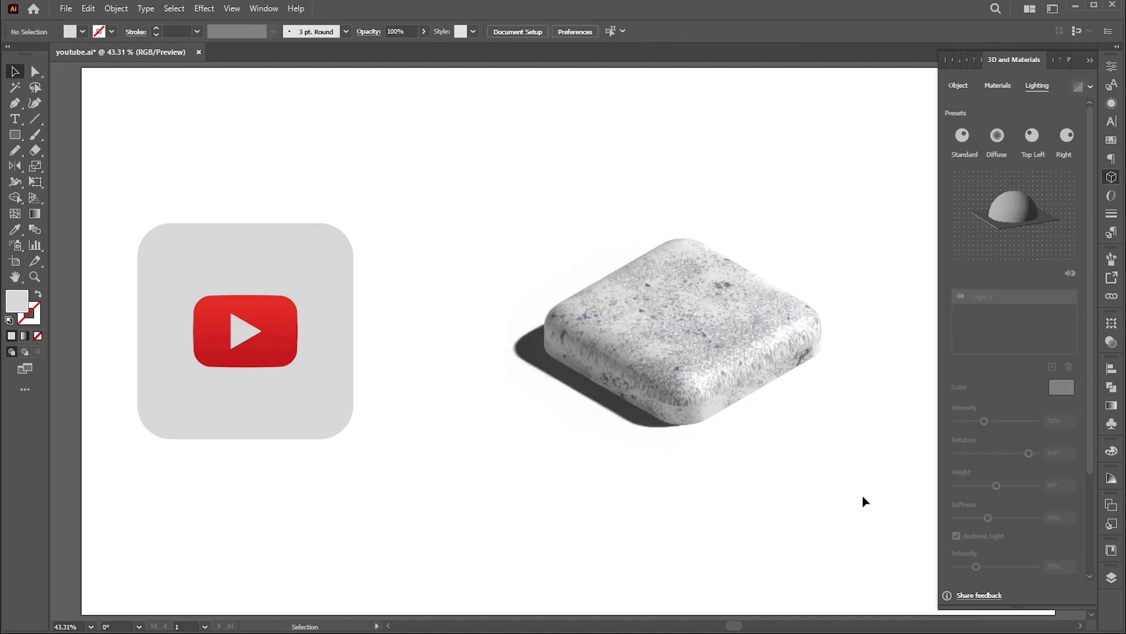
pyautogui.moveTo(249, 343); pyautogui.dragTo(703, 337)
pyautogui.click(469, 305)
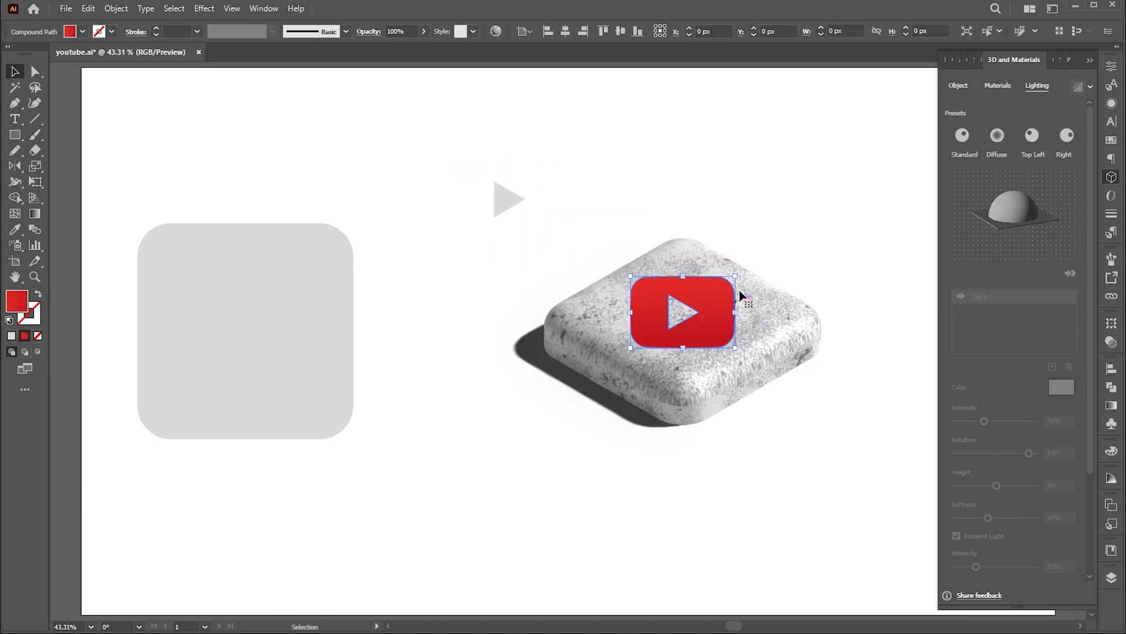
pyautogui.moveTo(734, 273); pyautogui.dragTo(728, 282)
# Extrude the red logo in 3D using the Isometric Top rotation preset
pyautogui.click(204, 9)
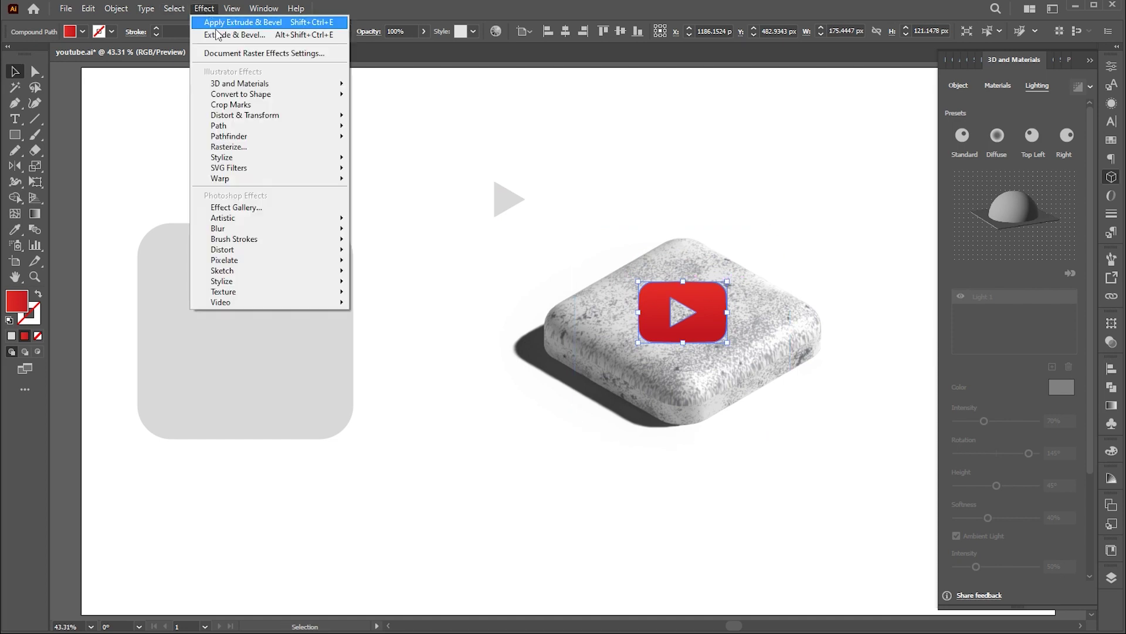
pyautogui.moveTo(336, 86)
pyautogui.click(391, 86)
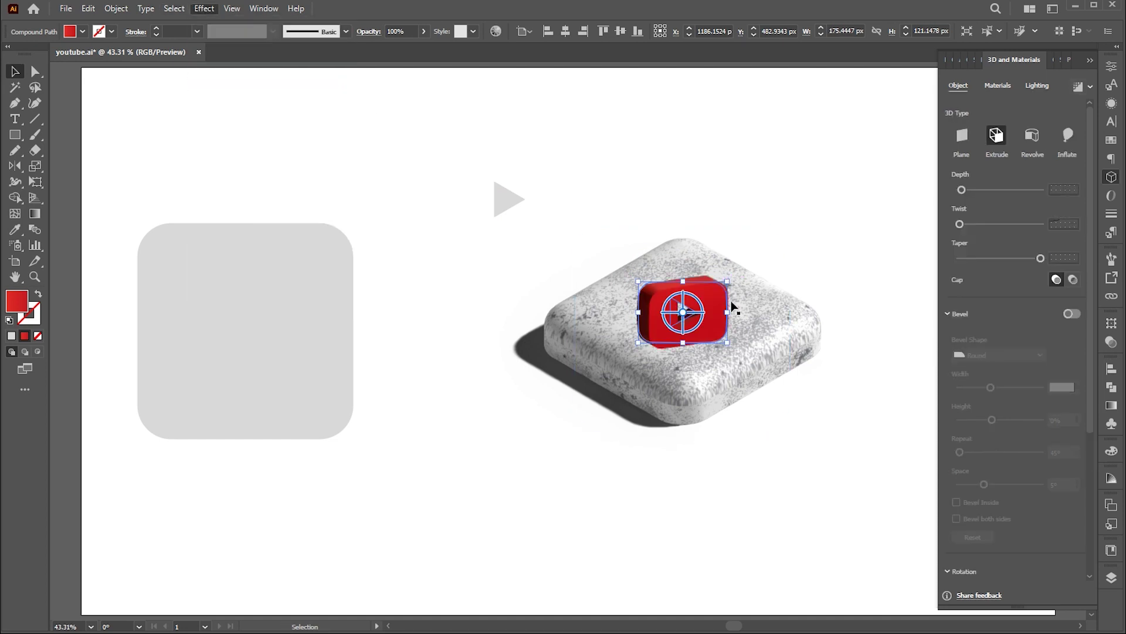
pyautogui.scroll(-5, 990, 434)
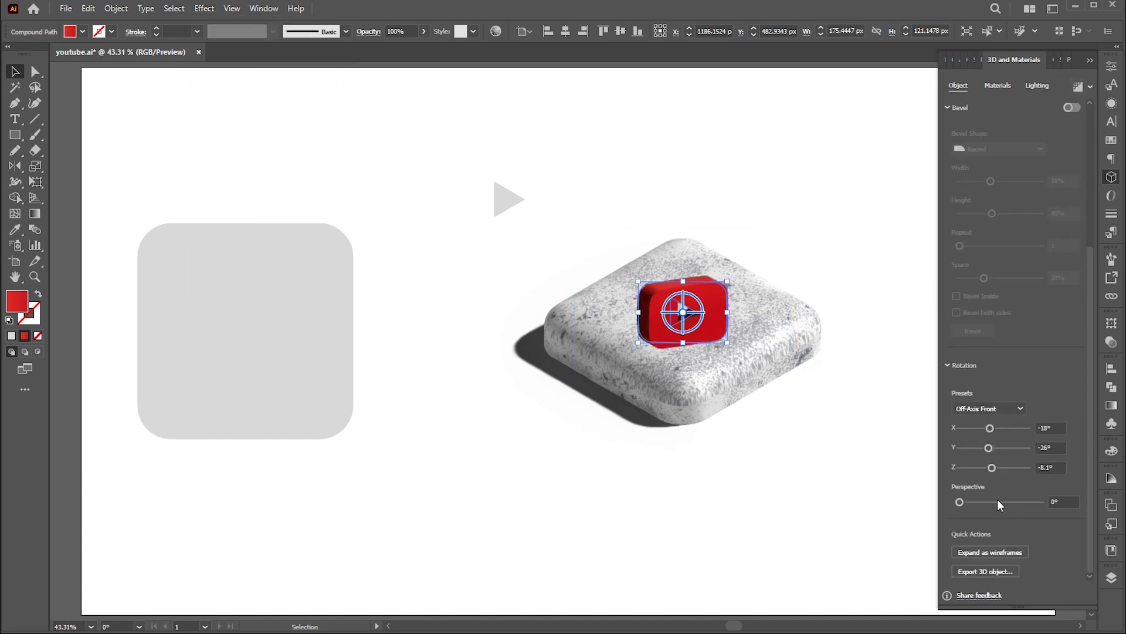
pyautogui.click(988, 410)
pyautogui.click(997, 375)
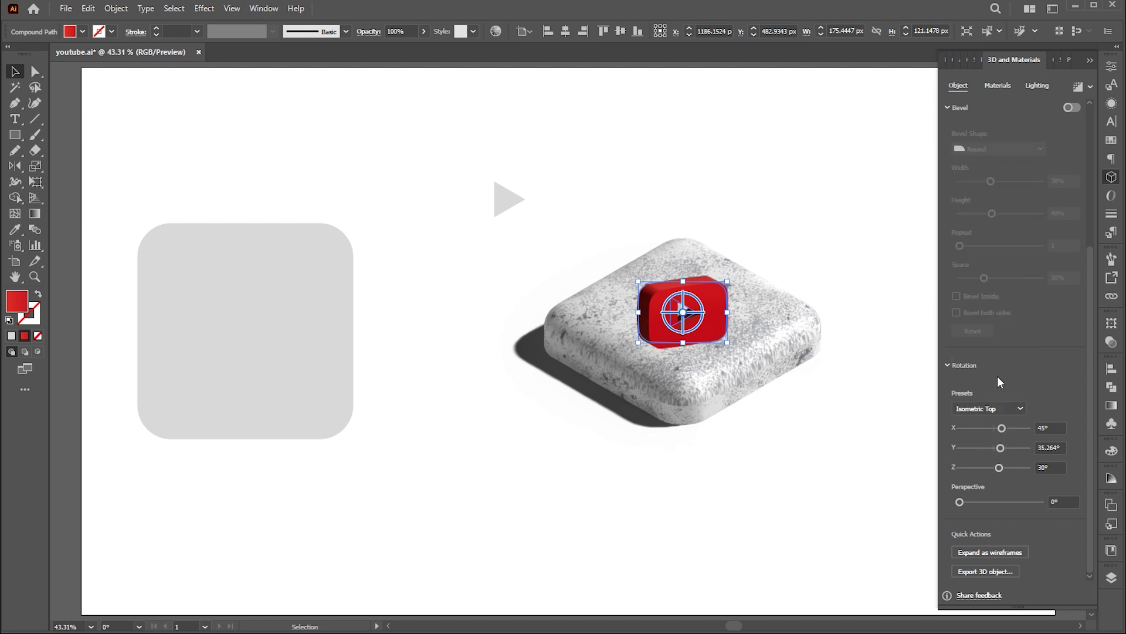
pyautogui.moveTo(1088, 445); pyautogui.dragTo(1078, 279)
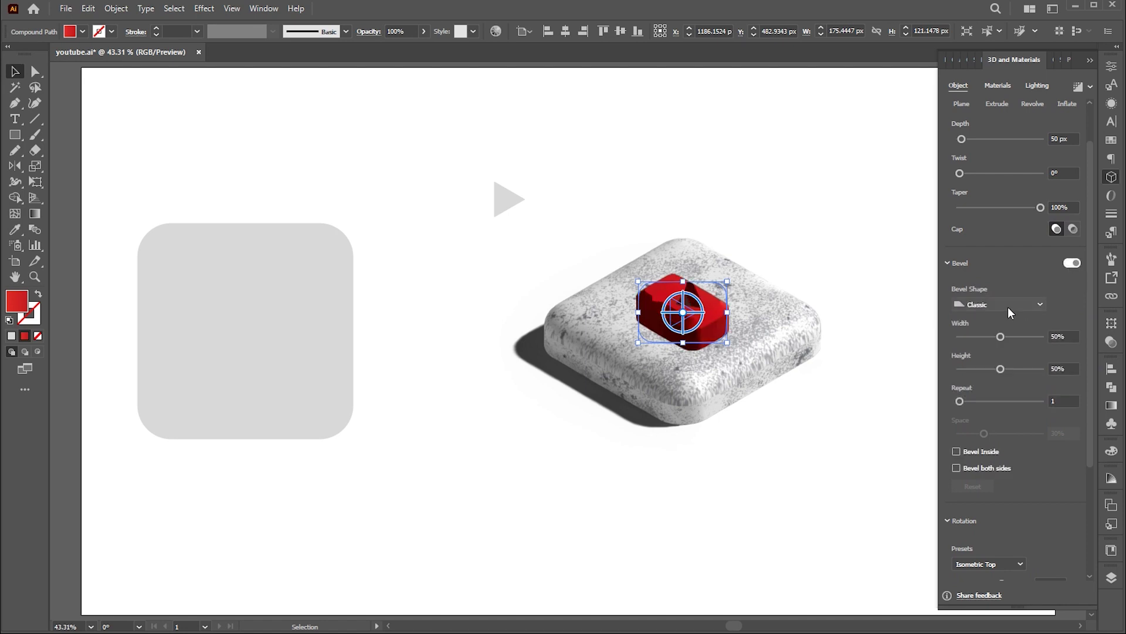
# Give the logo a Round bevel, 20 px depth and 30% bevel width
pyautogui.click(1008, 308)
pyautogui.click(998, 331)
pyautogui.click(1057, 138)
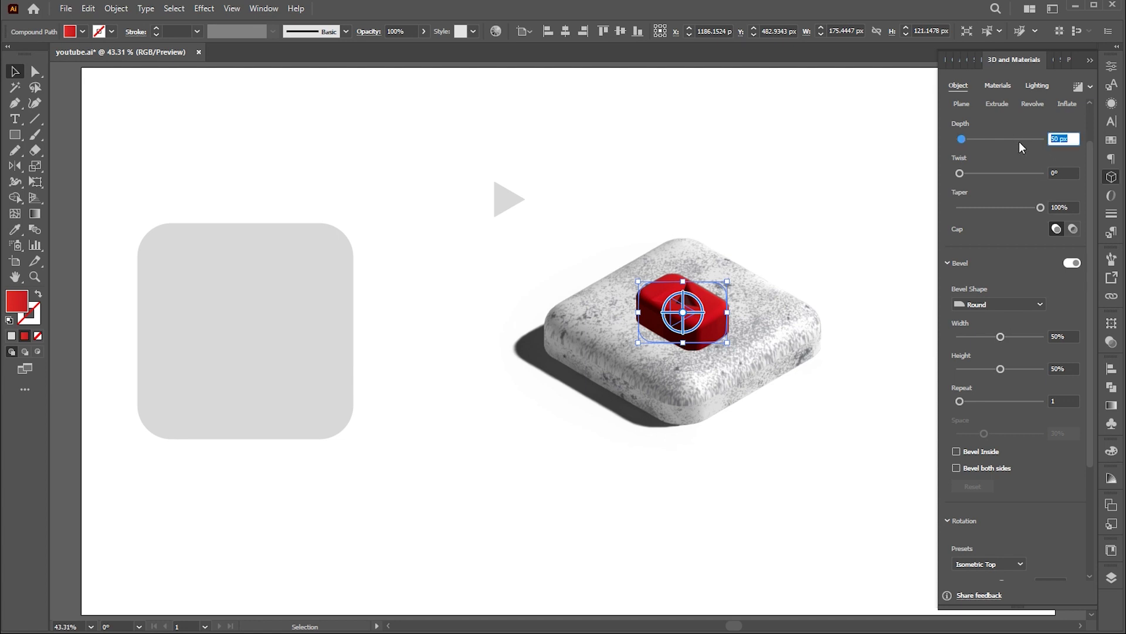
pyautogui.write('20')
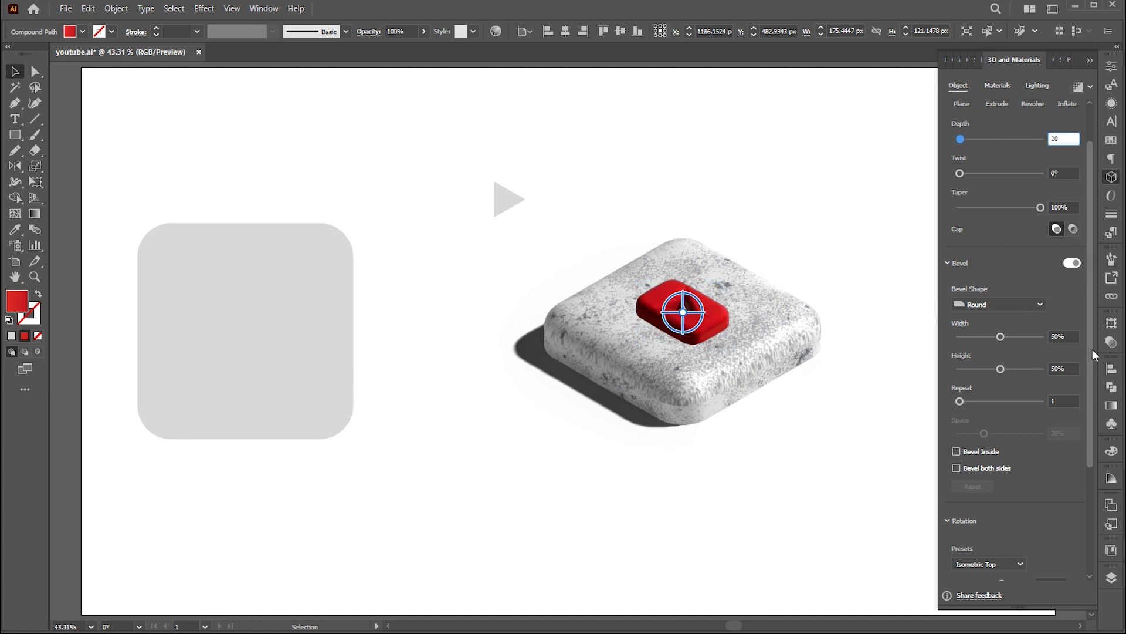
pyautogui.moveTo(1092, 350); pyautogui.dragTo(1093, 357)
pyautogui.moveTo(1000, 325); pyautogui.dragTo(990, 357)
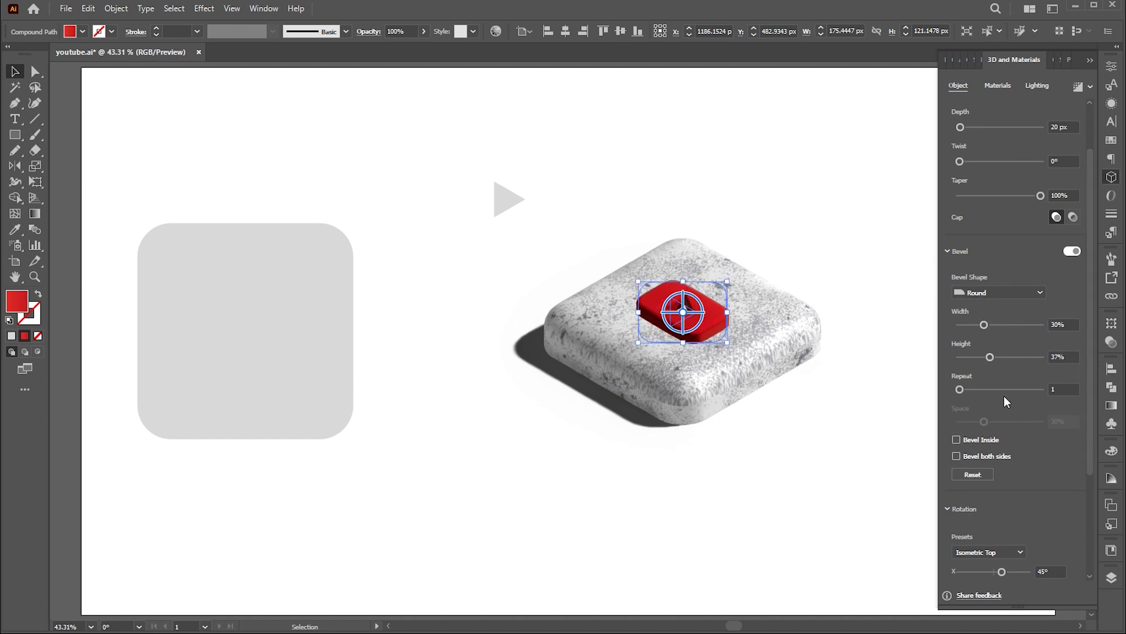
pyautogui.click(998, 86)
# Apply Spotted Concrete to the logo with a strong red main colour
pyautogui.click(1059, 210)
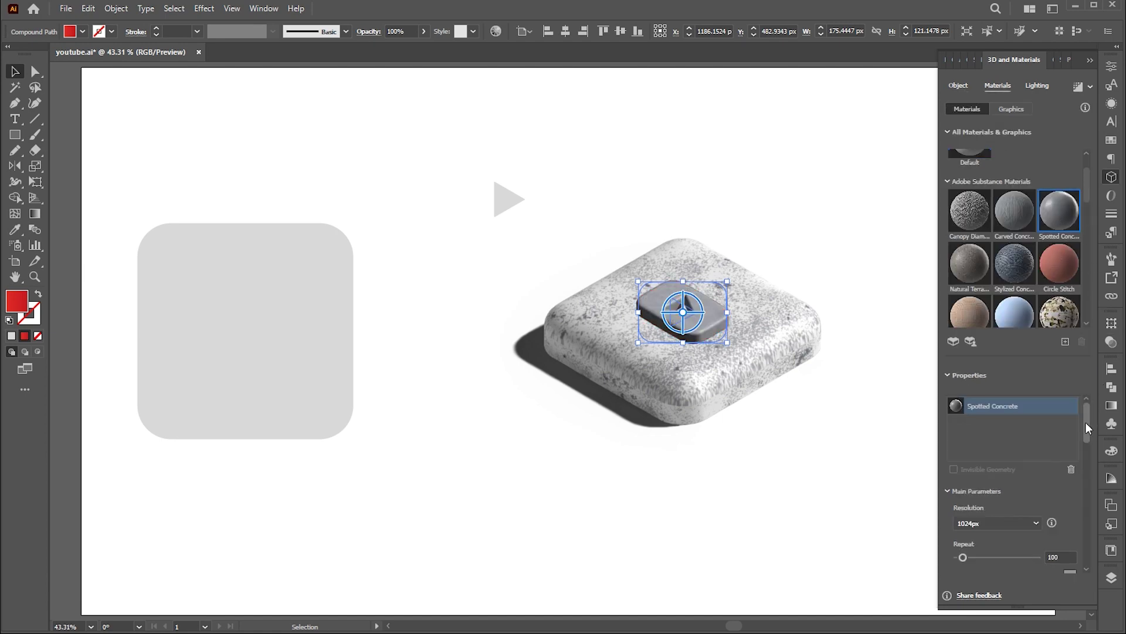
pyautogui.scroll(-3, 1086, 422)
pyautogui.click(1070, 497)
pyautogui.click(537, 134)
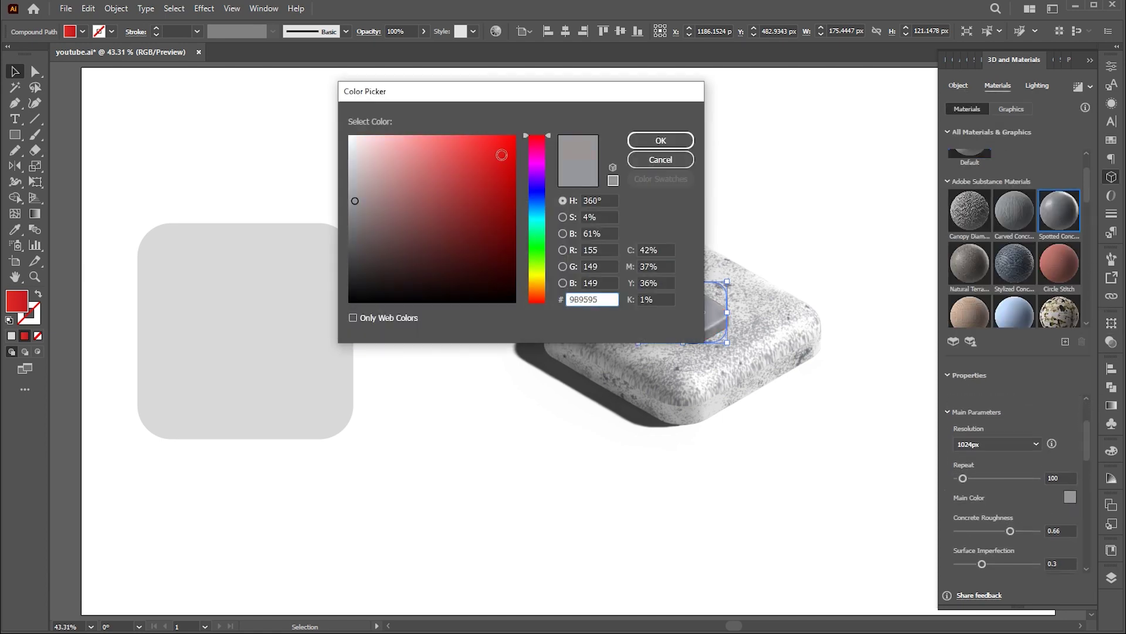
pyautogui.click(501, 154)
pyautogui.click(661, 141)
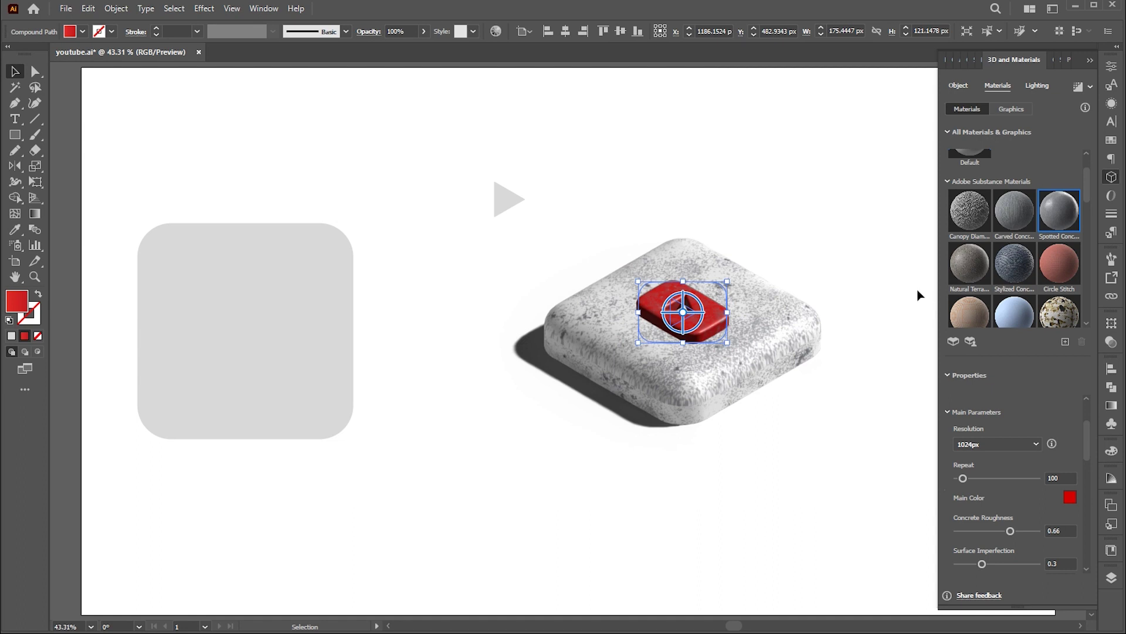
# Set the concrete Repeat to 50, Roughness to 0.5 and Smoothness to 0.1
pyautogui.click(1066, 477)
pyautogui.write('50')
pyautogui.press('Tab')
pyautogui.write('0.5')
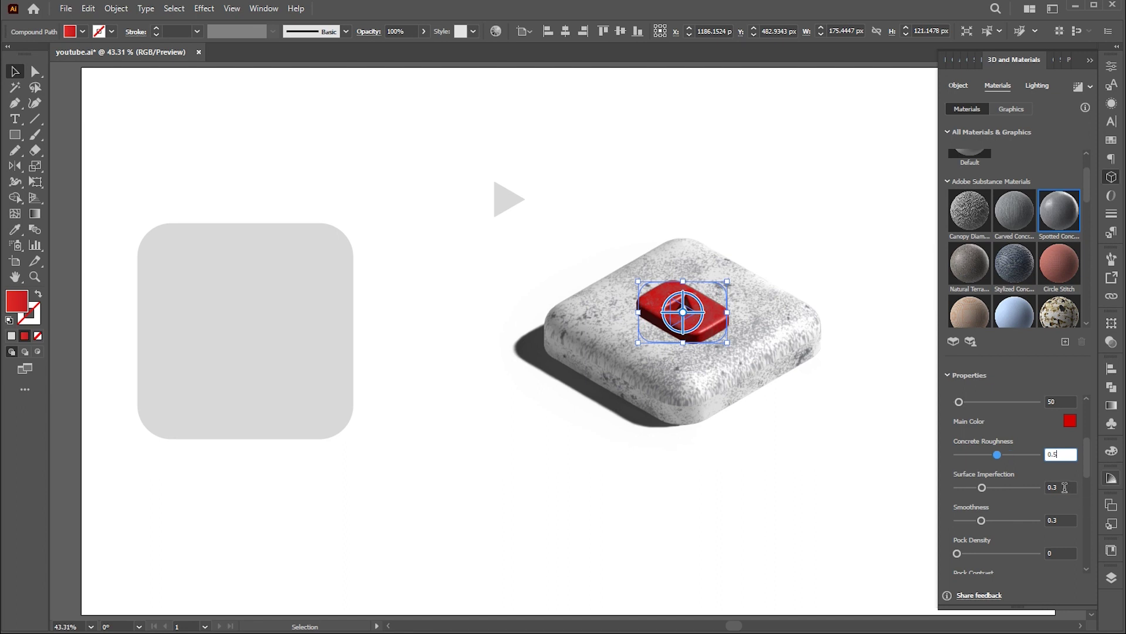
pyautogui.click(1065, 487)
pyautogui.press('Tab')
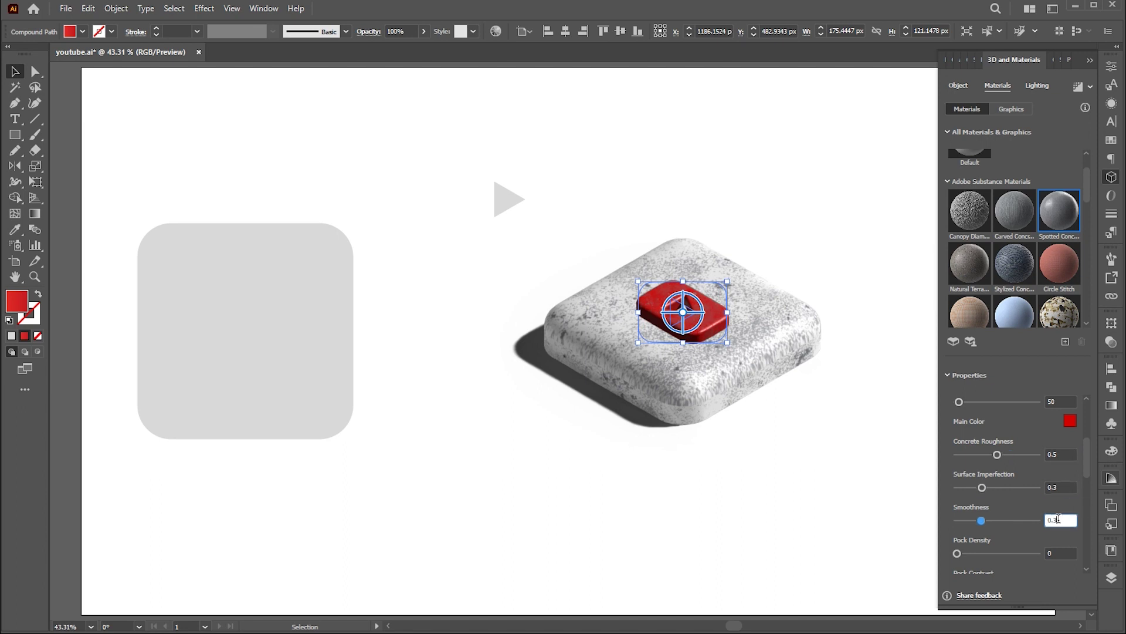
pyautogui.write('0.1')
pyautogui.scroll(-5, 1084, 461)
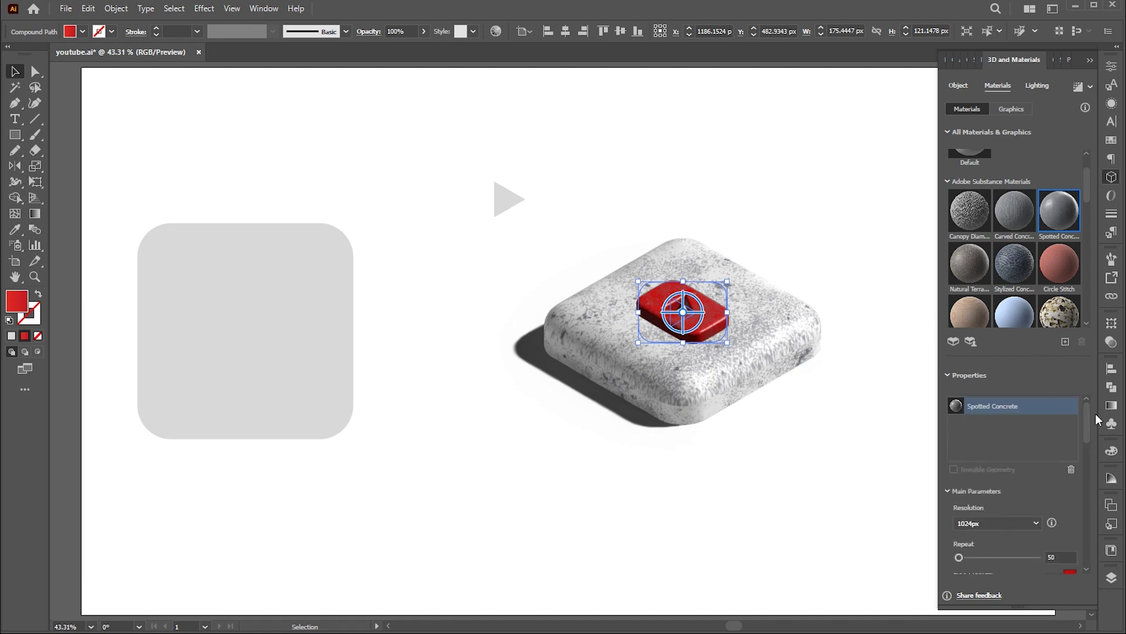
pyautogui.click(843, 449)
# Reselect the red logo and set depth 30 px, bevel width 20%, bevel height 30%
pyautogui.click(763, 352)
pyautogui.click(683, 311)
pyautogui.click(958, 85)
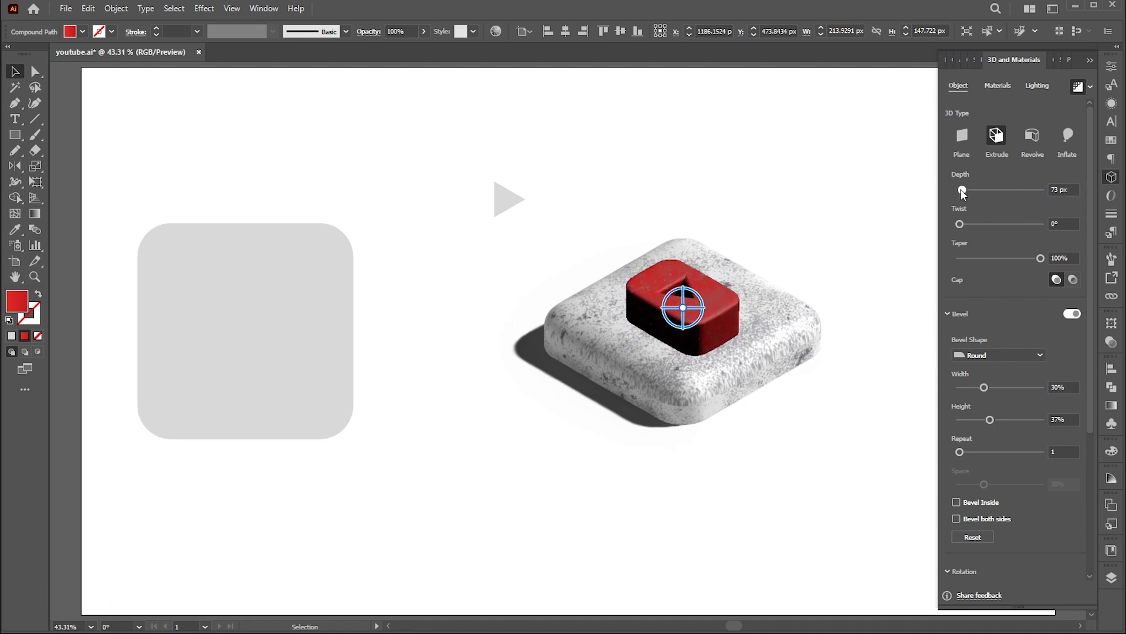
pyautogui.moveTo(959, 189); pyautogui.dragTo(960, 190)
pyautogui.moveTo(984, 387); pyautogui.dragTo(976, 392)
pyautogui.moveTo(990, 420); pyautogui.dragTo(984, 419)
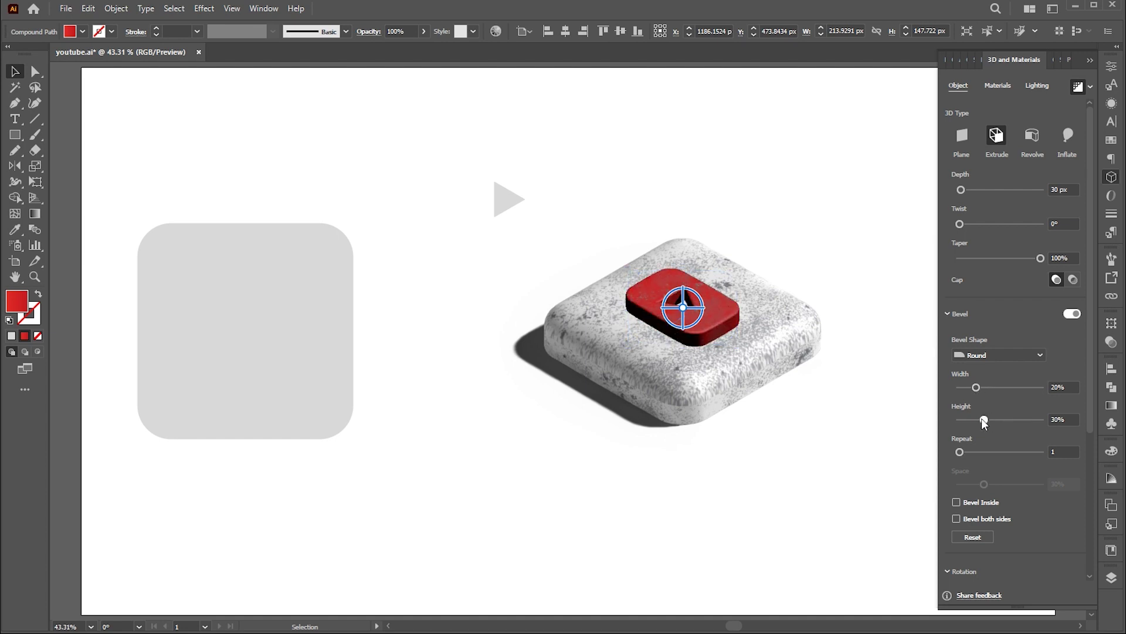
# Turn on shadows for the red logo in its lighting settings
pyautogui.click(1036, 86)
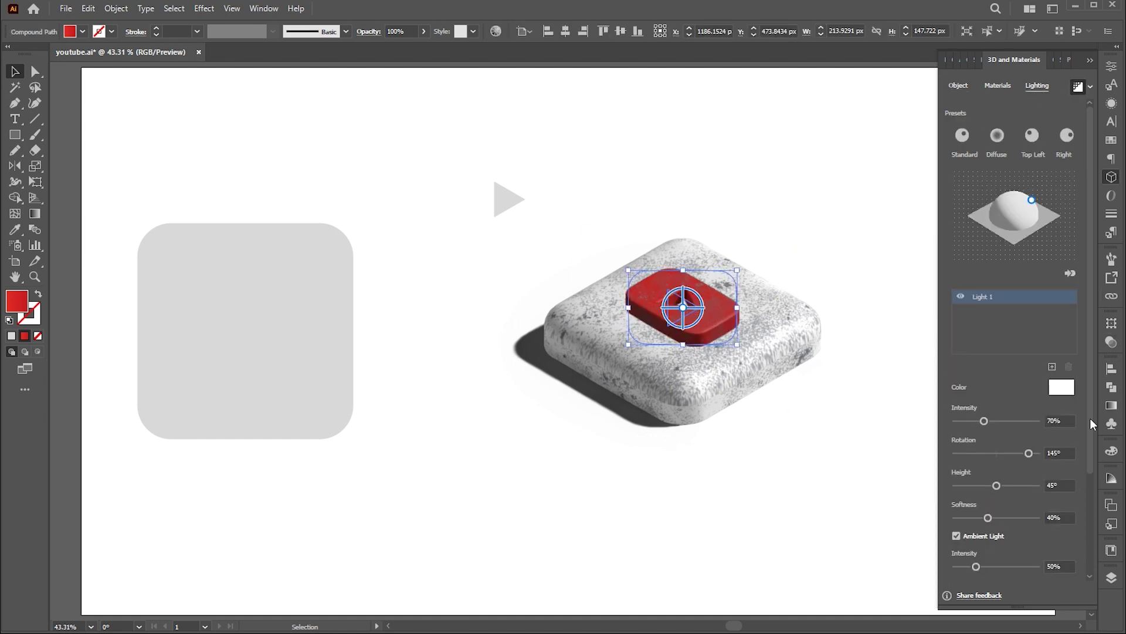
pyautogui.scroll(-3, 1088, 456)
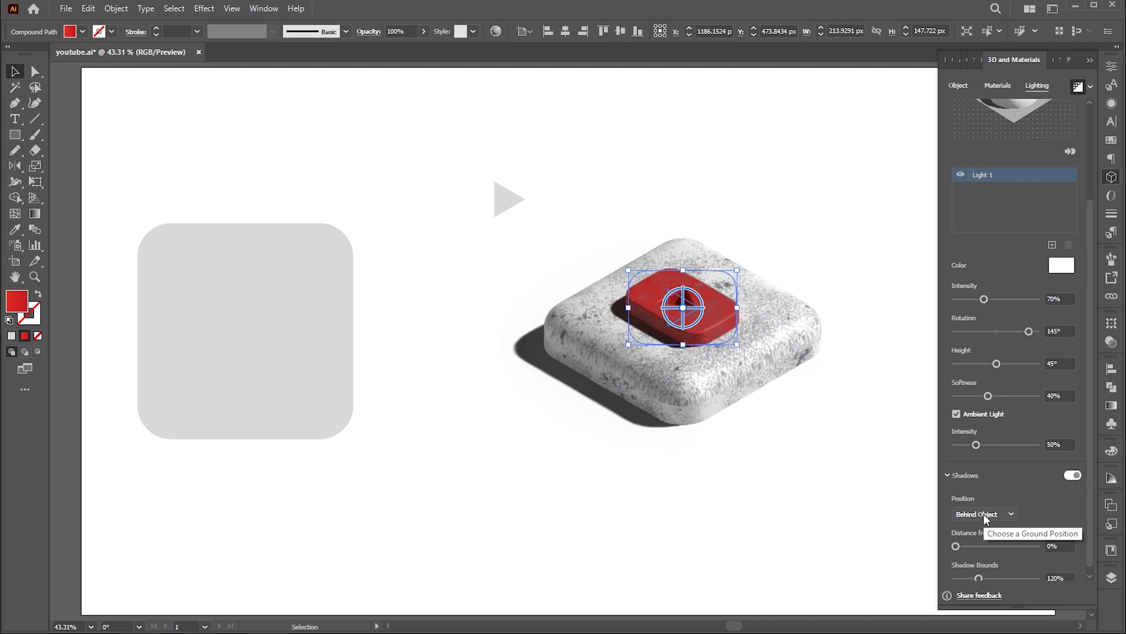
pyautogui.click(884, 474)
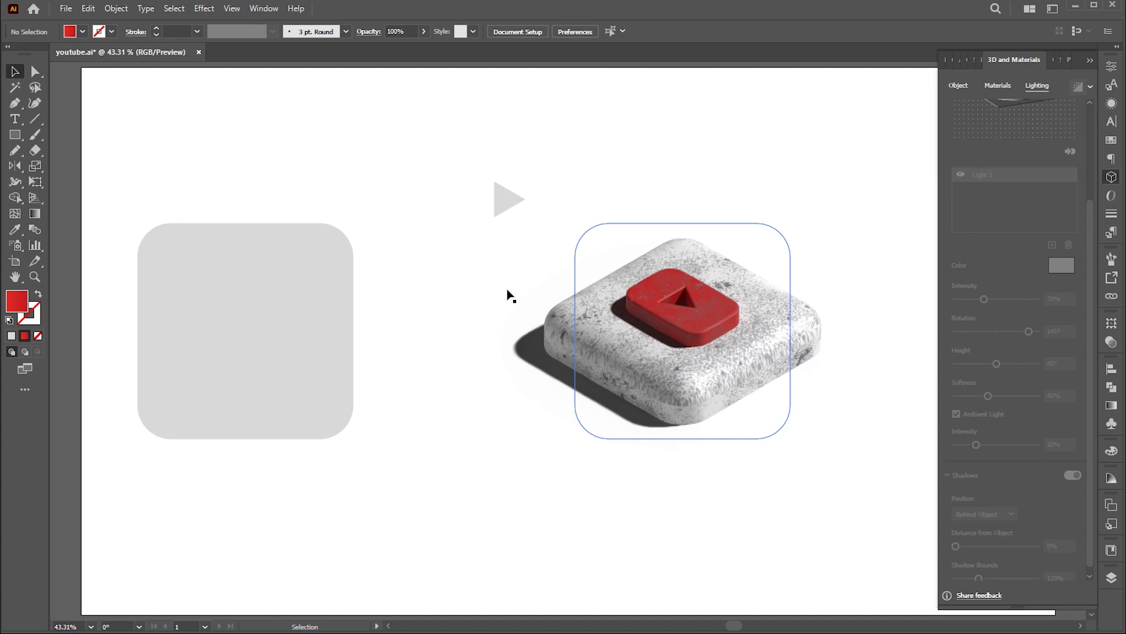
# Move the play triangle into the logo's opening and zoom in on the finished icon
pyautogui.click(508, 200)
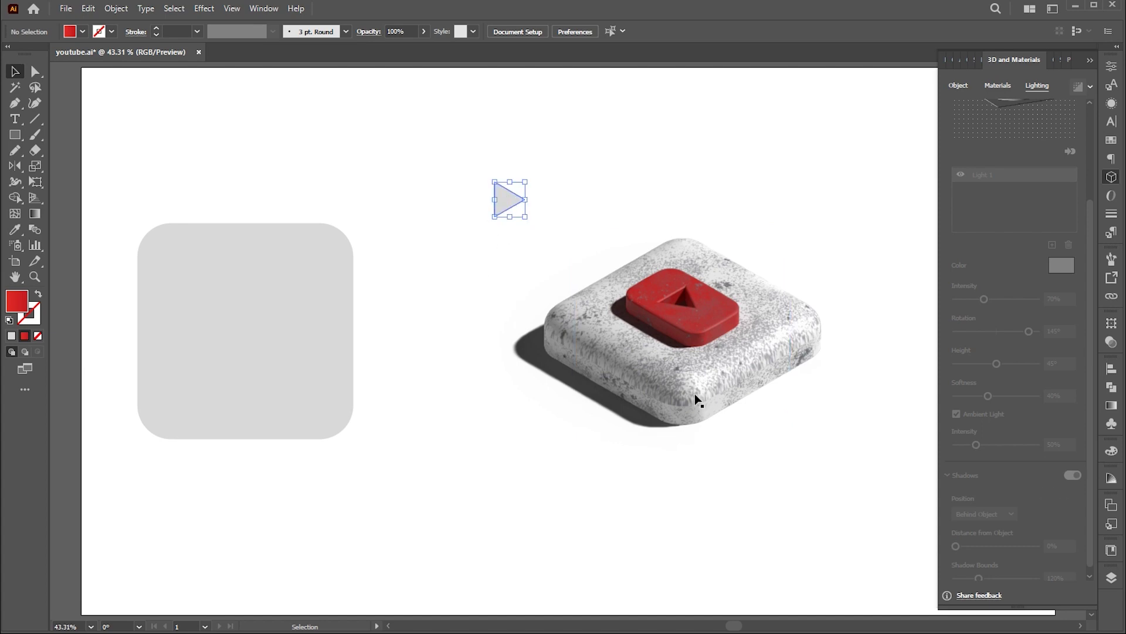
pyautogui.moveTo(508, 199); pyautogui.dragTo(682, 297)
pyautogui.click(851, 517)
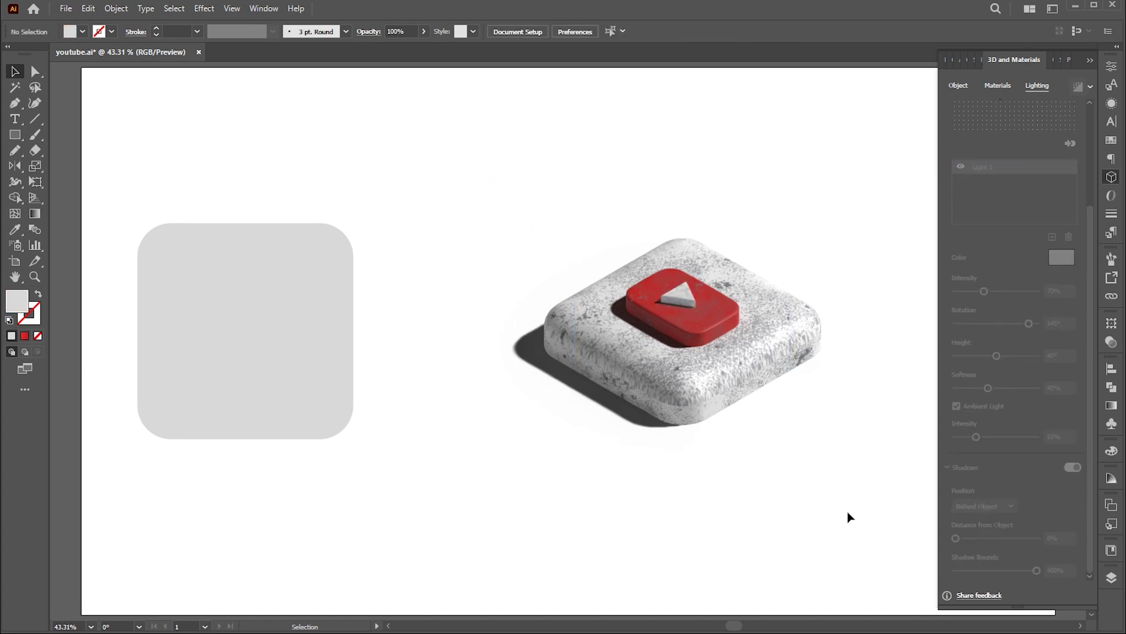
pyautogui.click(1090, 61)
pyautogui.press('z')
pyautogui.moveTo(740, 298); pyautogui.dragTo(761, 342)
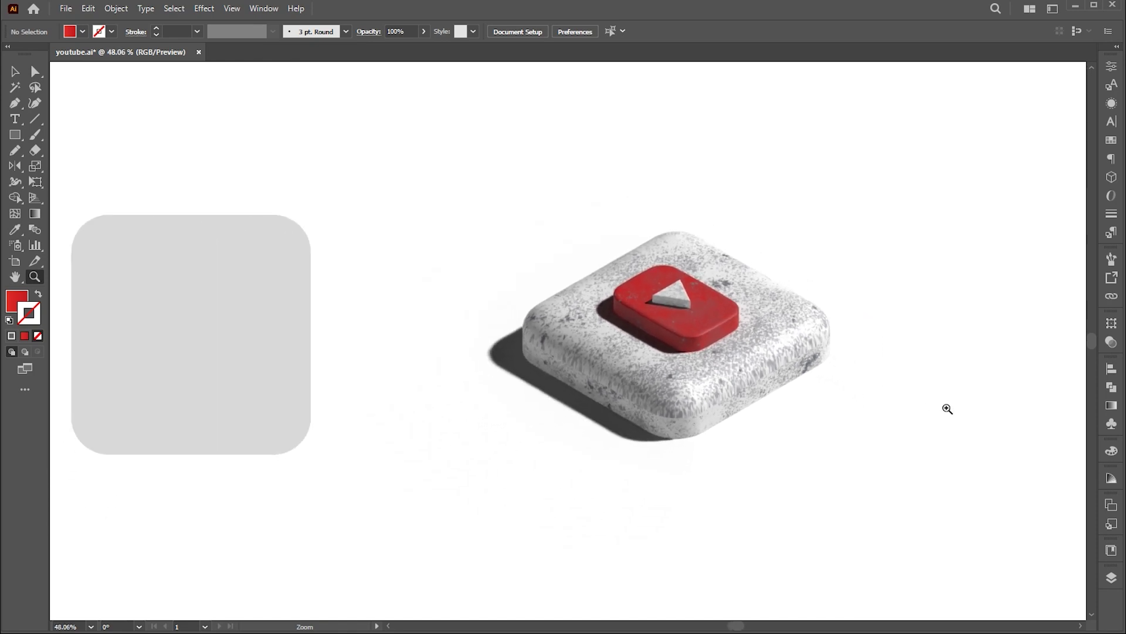